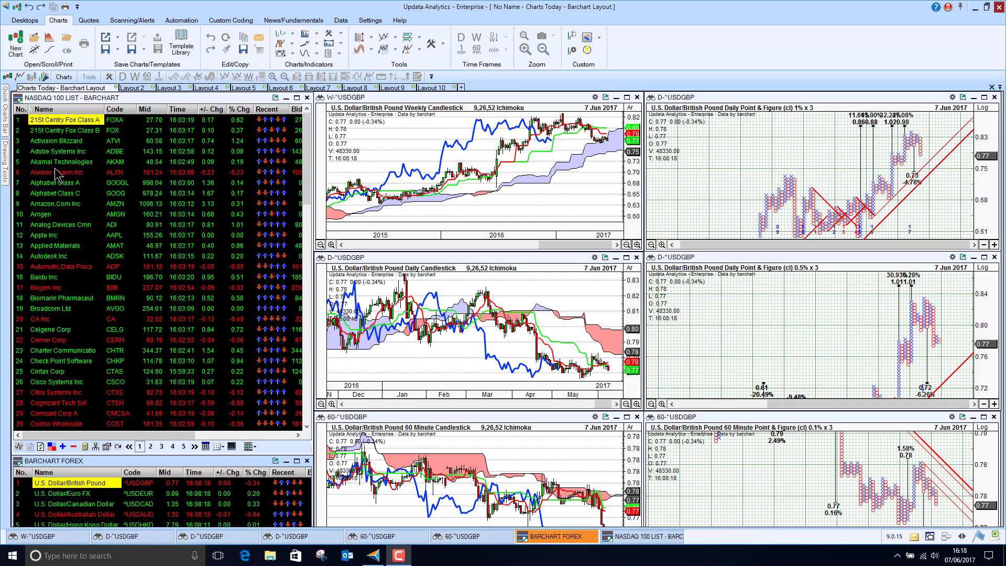
Step: Show the Desktops ribbon commands and expand the hidden system-tray icons
{"action": "left_click", "coordinate": [24, 19]}
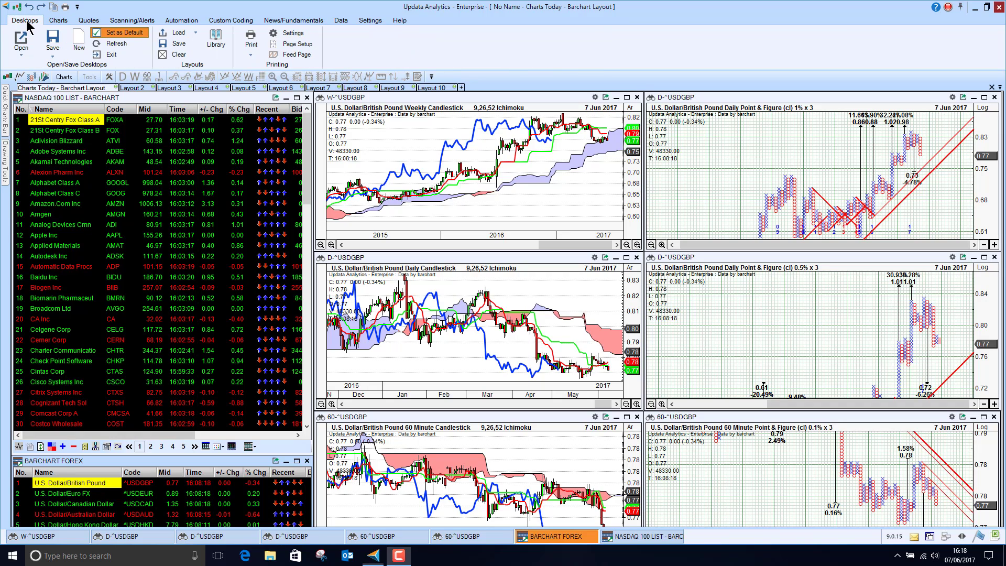
{"action": "left_click", "coordinate": [898, 557]}
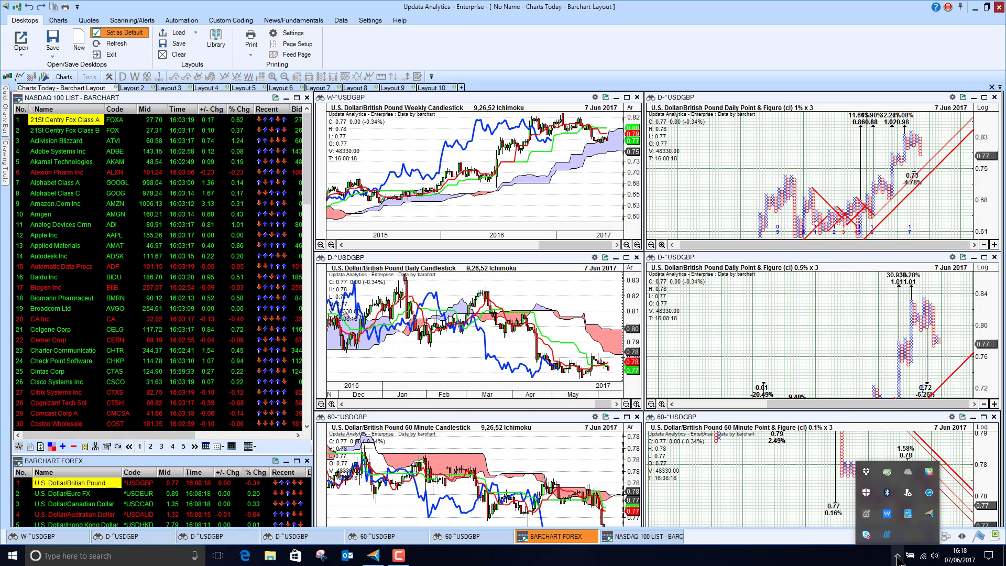
{"action": "right_click", "coordinate": [931, 514]}
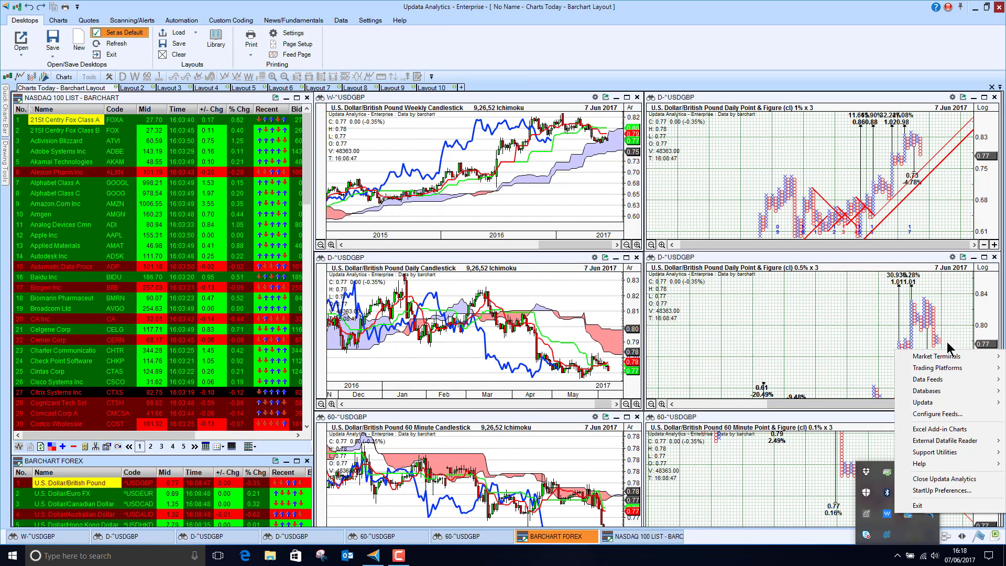
{"action": "mouse_move", "coordinate": [949, 362]}
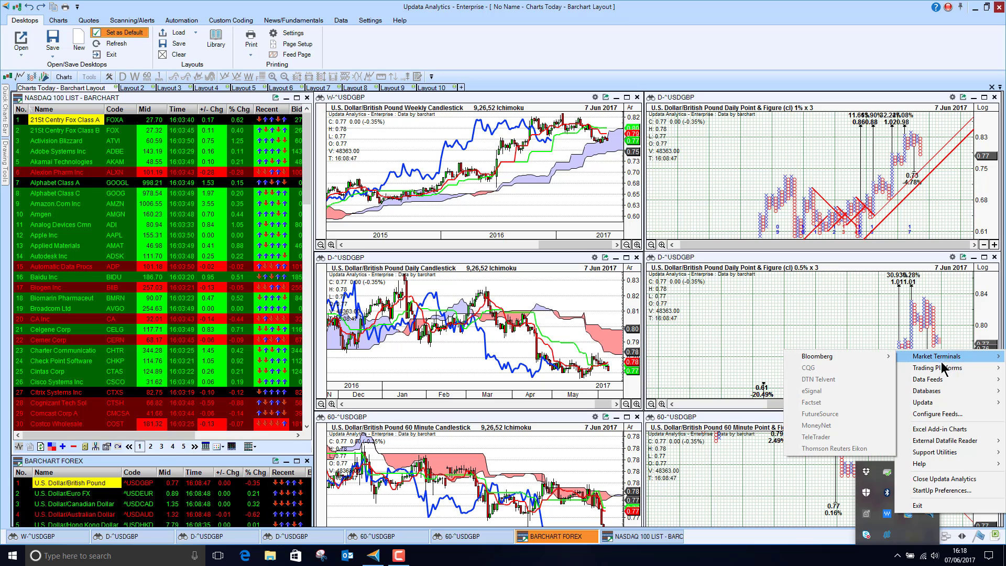
{"action": "mouse_move", "coordinate": [942, 381]}
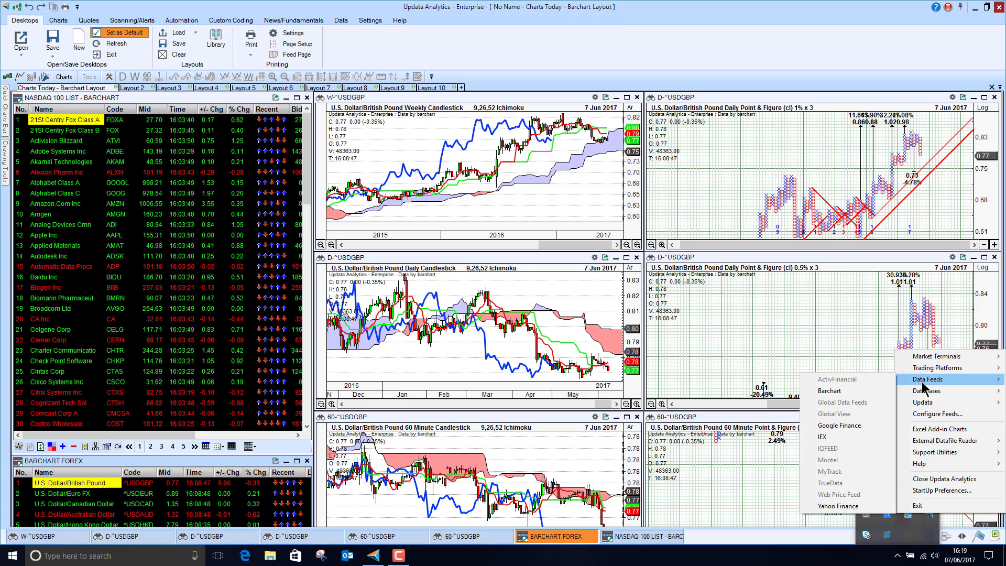
{"action": "left_click", "coordinate": [833, 391]}
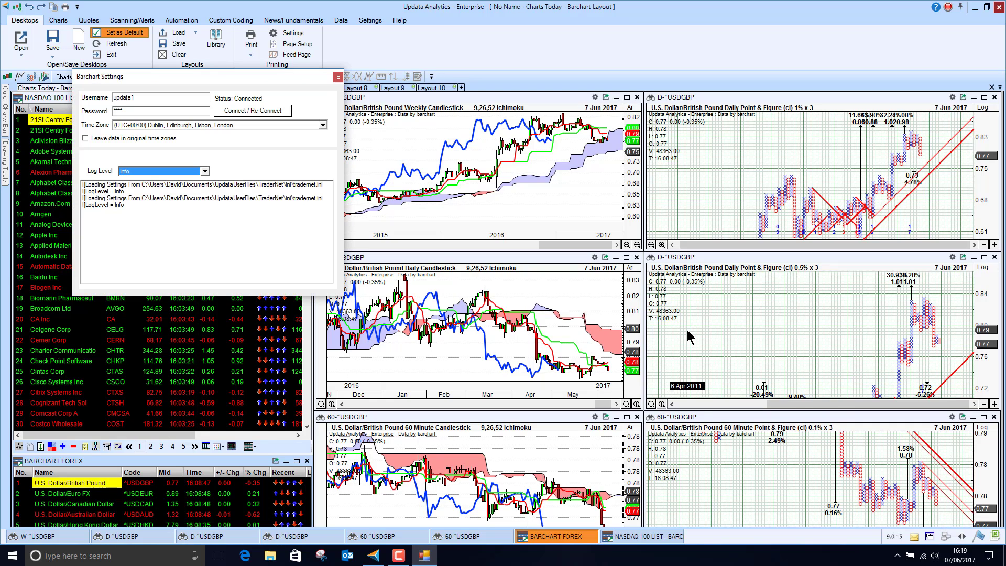
{"action": "left_click", "coordinate": [338, 78]}
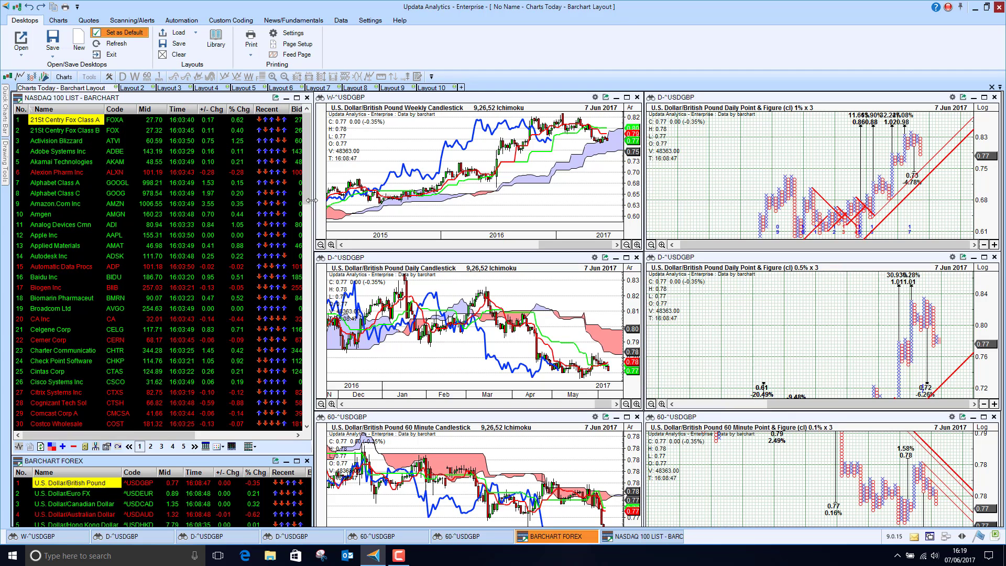
Step: Activate the NASDAQ 100 list and step the charts through FOX and Akamai to 21st Century Fox Class A
{"action": "left_click", "coordinate": [56, 21]}
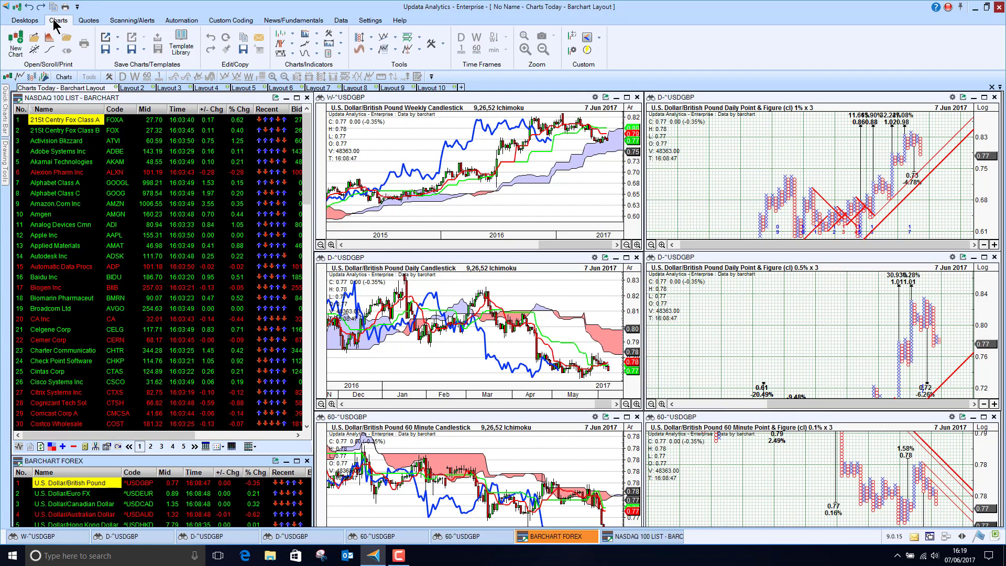
{"action": "left_click", "coordinate": [51, 121]}
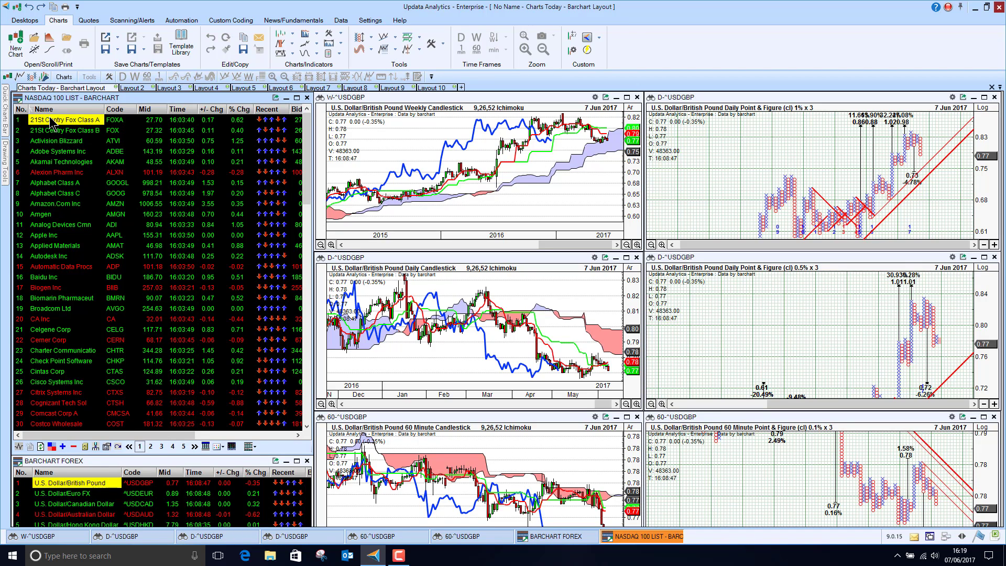
{"action": "key", "text": "Down"}
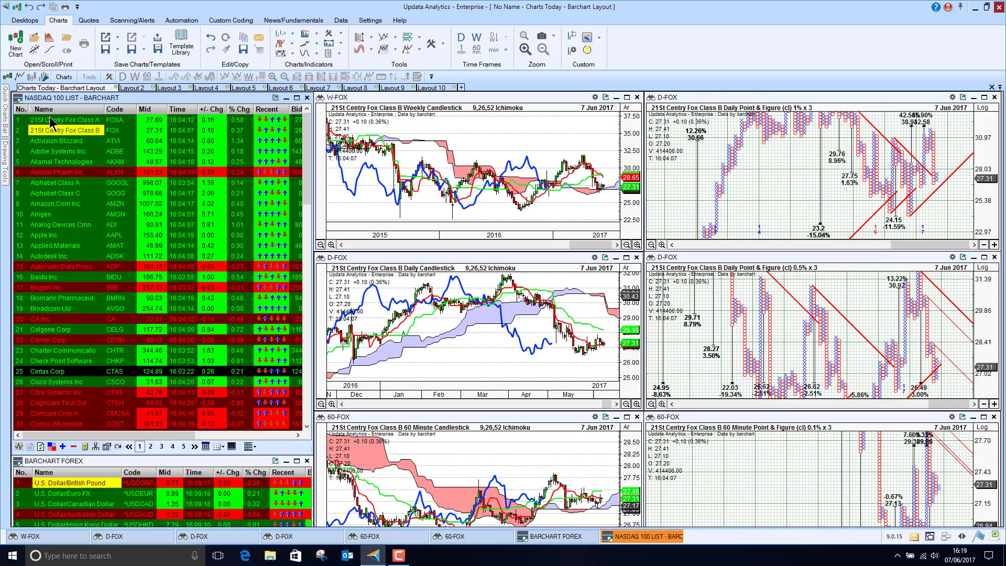
{"action": "key", "text": "Down"}
{"action": "key", "text": "Down"}
{"action": "key", "text": "Down"}
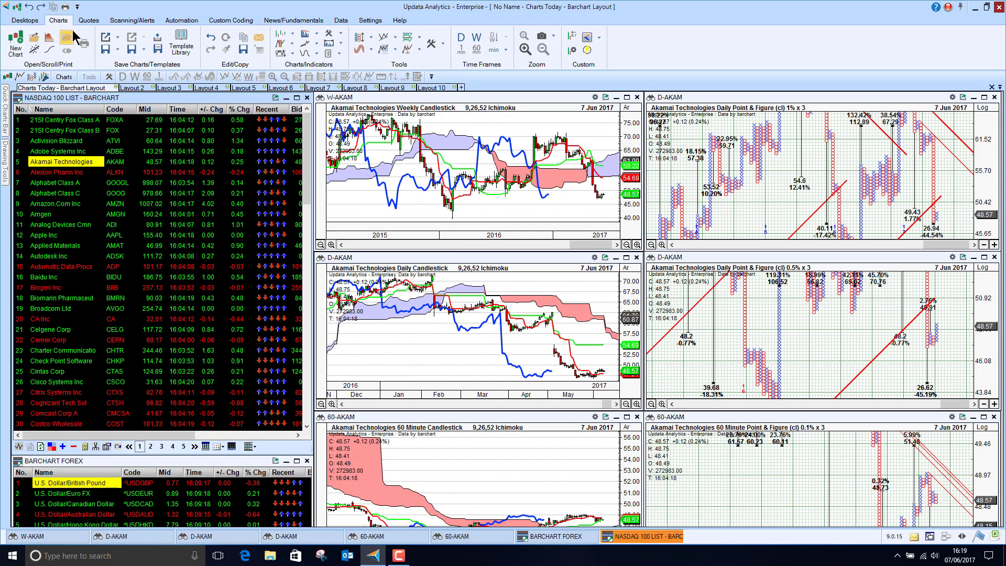
{"action": "double_click", "coordinate": [58, 20]}
{"action": "left_click", "coordinate": [57, 77]}
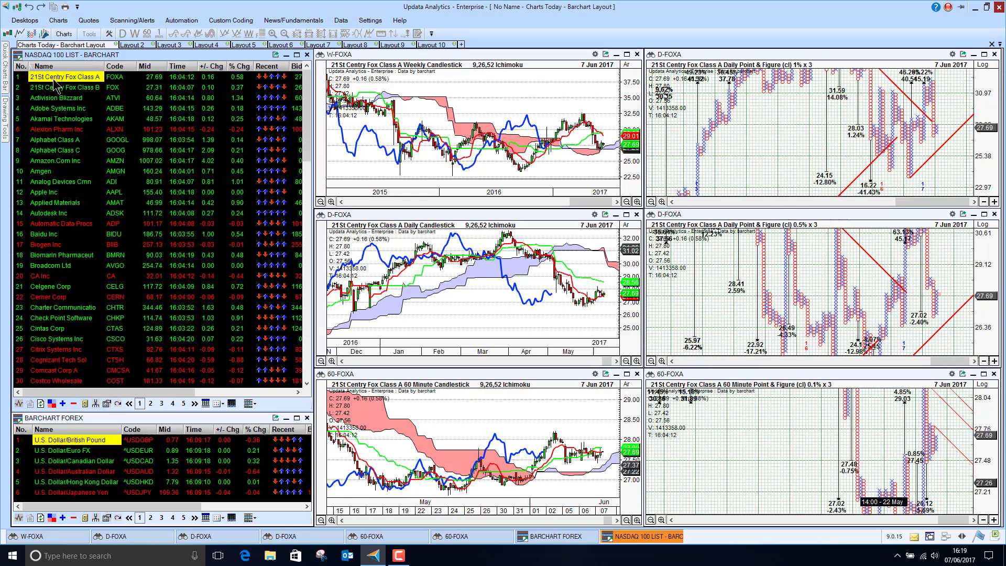
Step: Step the linked charts past Adobe, Alexion and Alphabet Class C, settling on Alphabet Class A (GOOGL)
{"action": "key", "text": "Down"}
{"action": "key", "text": "Down"}
{"action": "key", "text": "Down"}
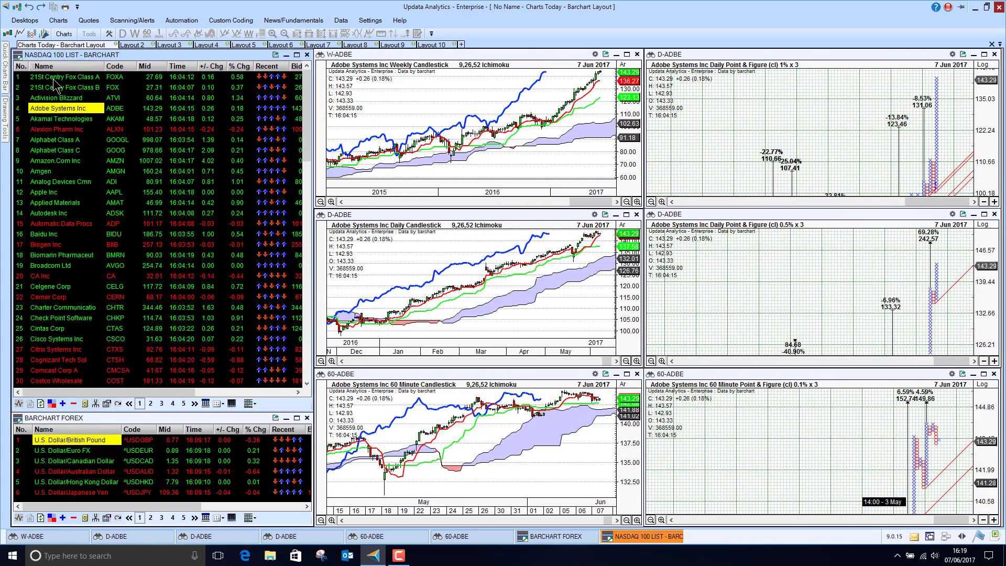
{"action": "key", "text": "Down"}
{"action": "key", "text": "Down"}
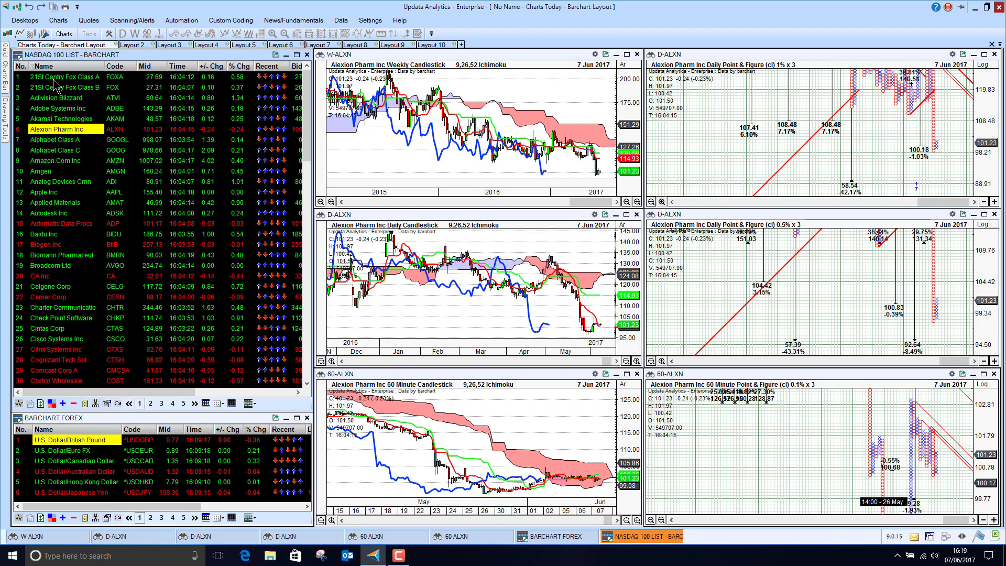
{"action": "key", "text": "Down"}
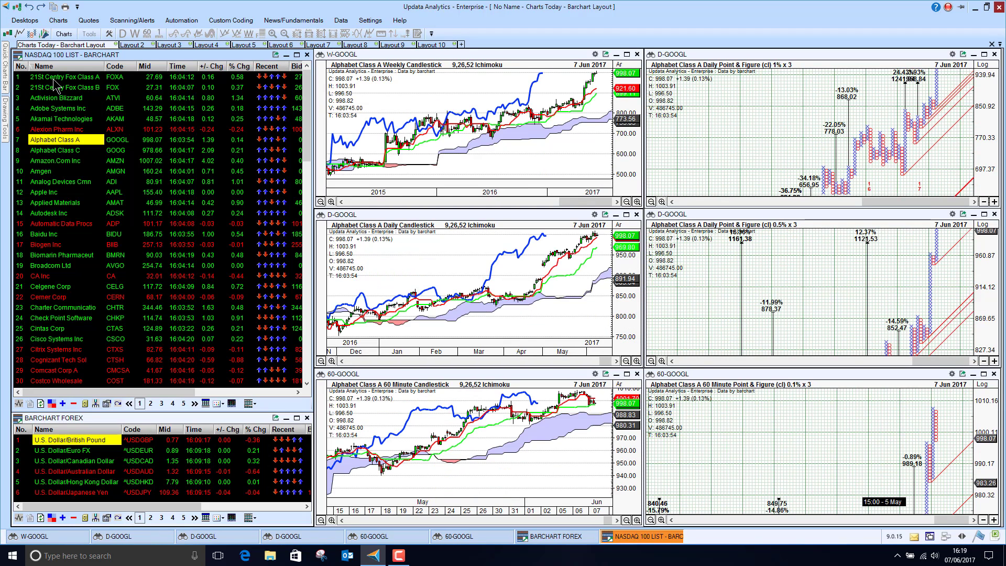
{"action": "key", "text": "Down"}
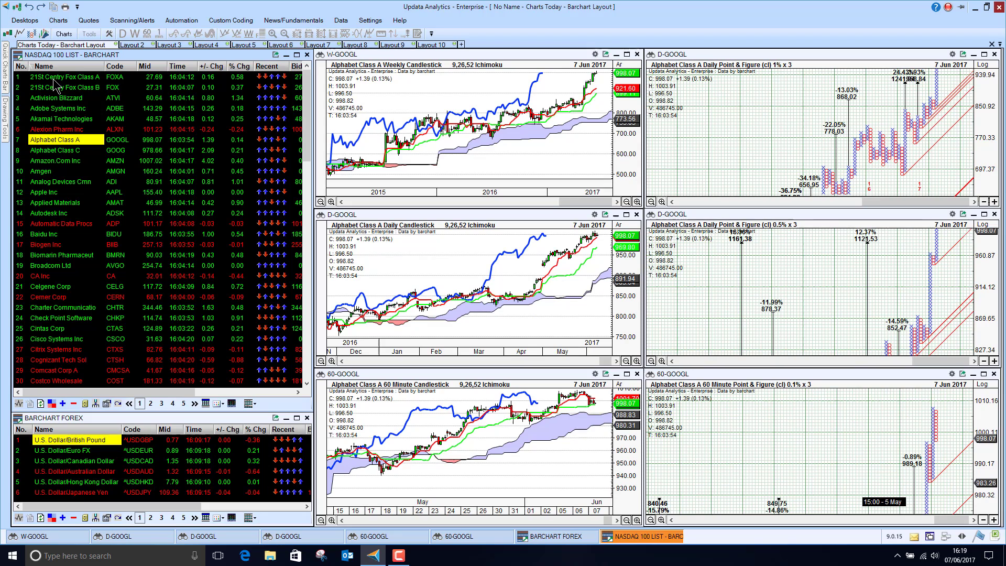
{"action": "key", "text": "Up"}
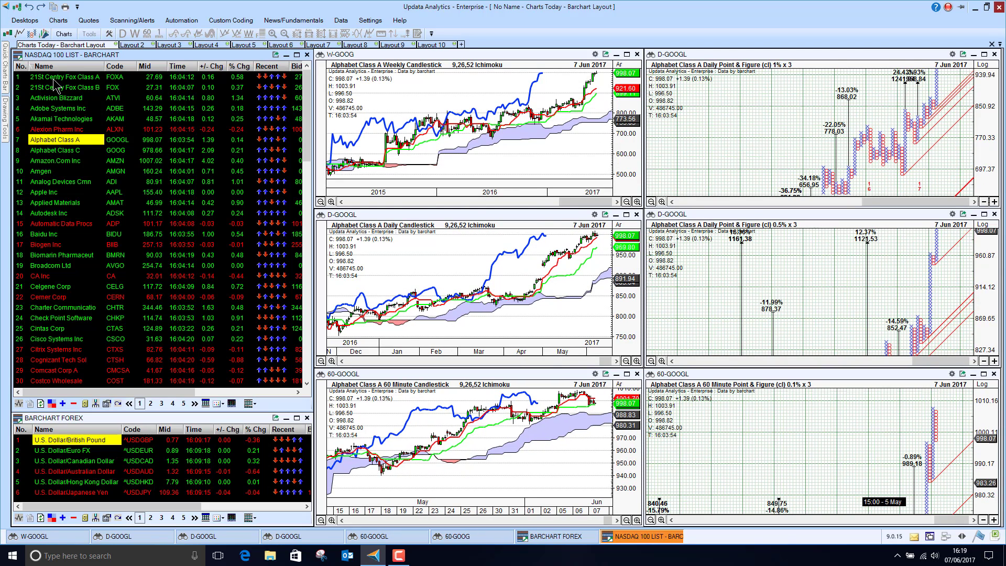
{"action": "left_click", "coordinate": [29, 21]}
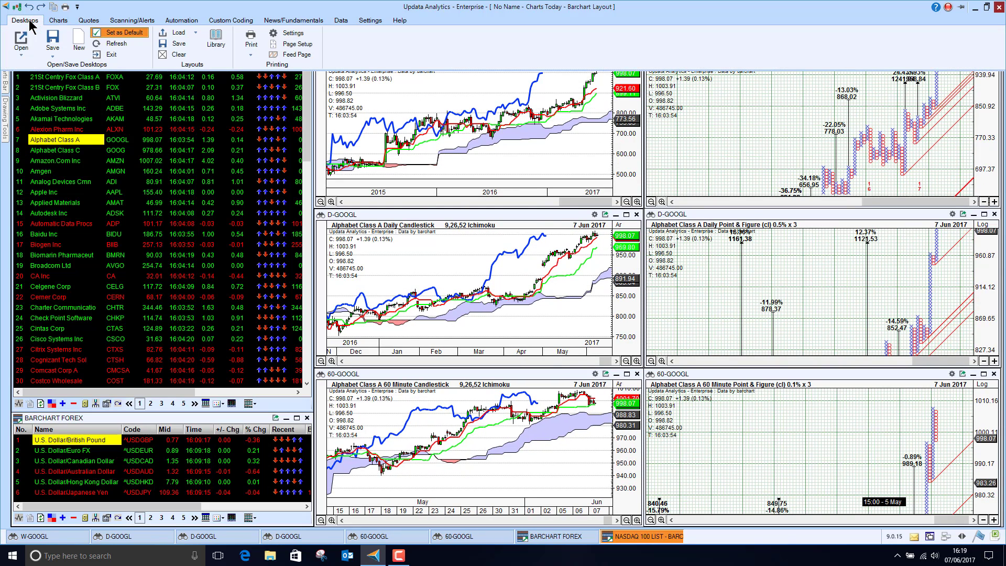
{"action": "left_click", "coordinate": [216, 42]}
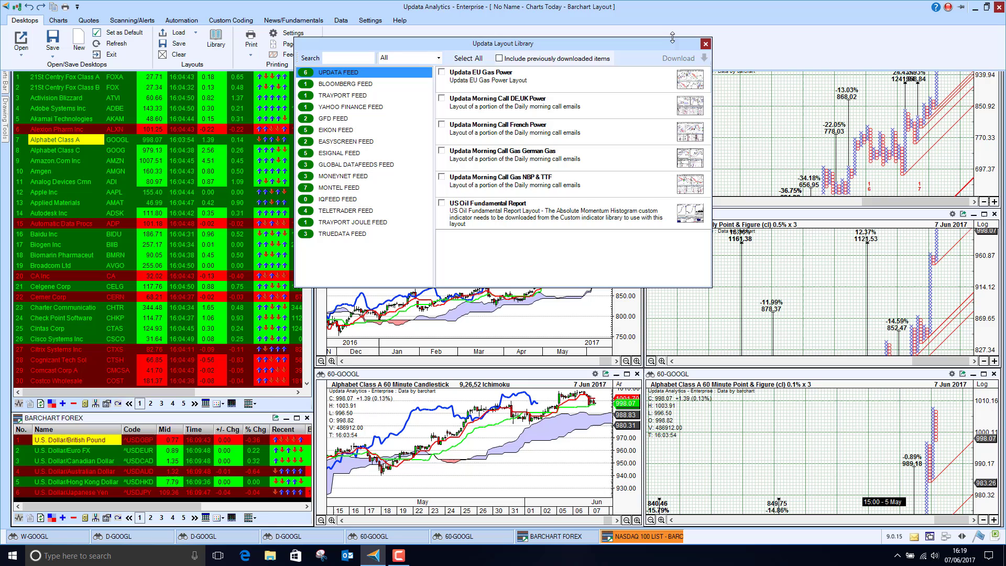
{"action": "mouse_move", "coordinate": [699, 83]}
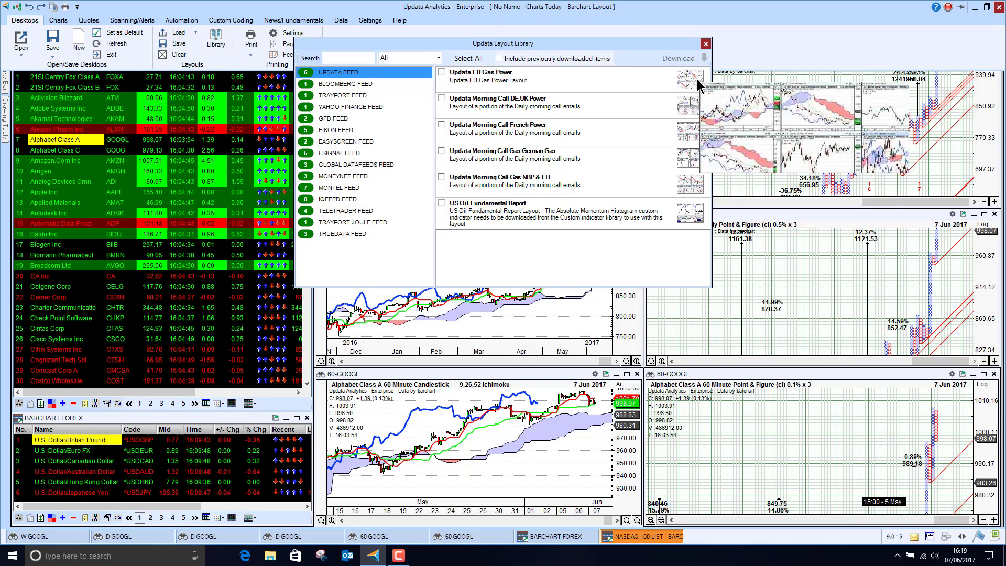
{"action": "left_click", "coordinate": [706, 45]}
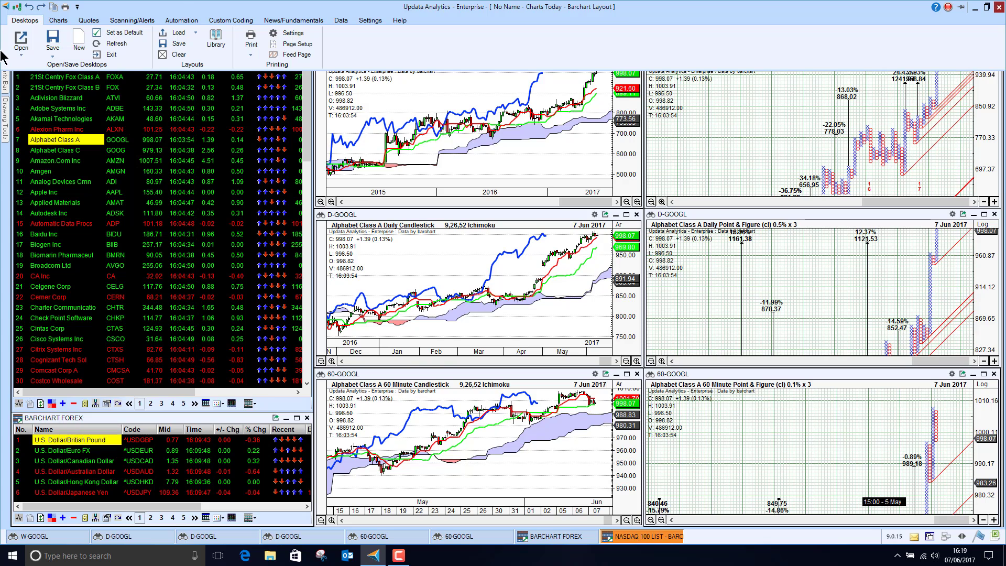
Step: Hide the desktop options and step the charts through Amazon, Apple and Automatic Data to Biomarin
{"action": "left_click", "coordinate": [25, 22]}
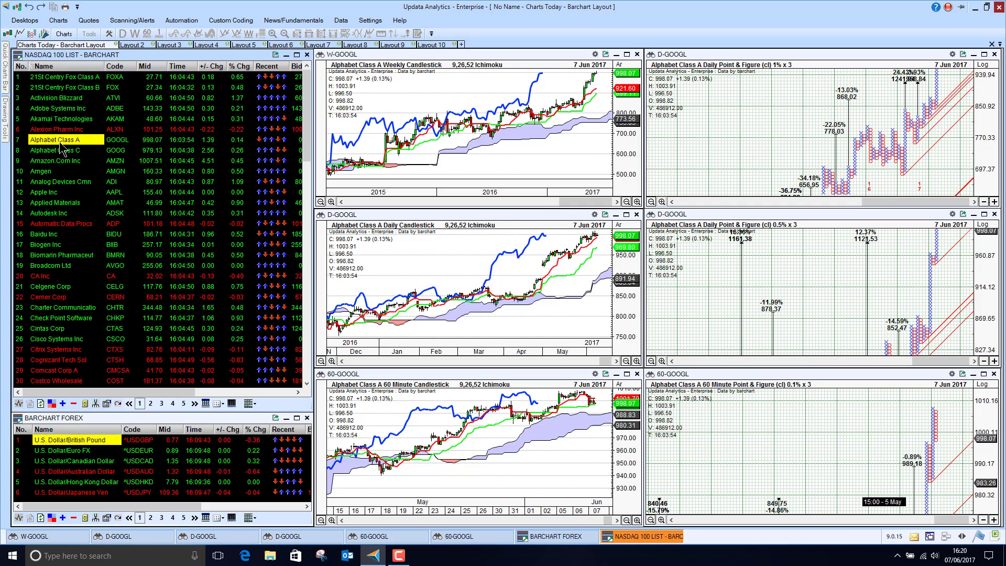
{"action": "key", "text": "Down"}
{"action": "key", "text": "Down"}
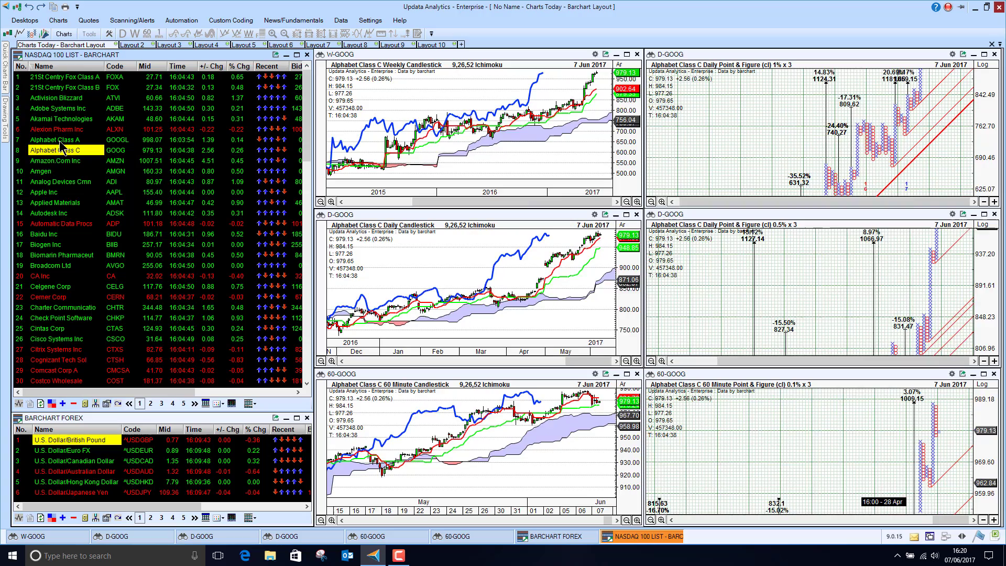
{"action": "key", "text": "Down"}
{"action": "key", "text": "Down"}
{"action": "key", "text": "Down"}
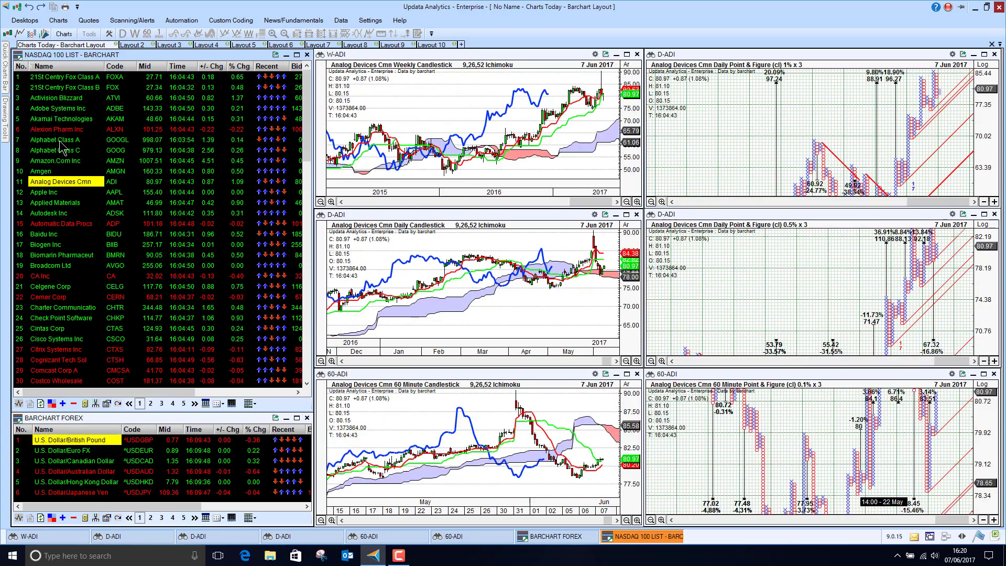
{"action": "key", "text": "Down"}
{"action": "key", "text": "Down"}
{"action": "key", "text": "Down"}
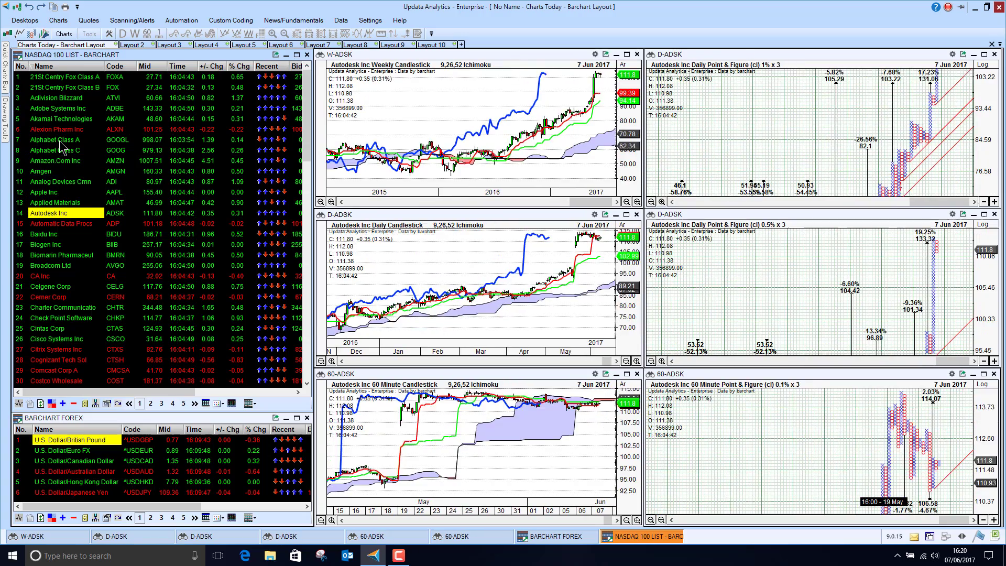
{"action": "key", "text": "Down"}
{"action": "key", "text": "Down"}
{"action": "key", "text": "Down"}
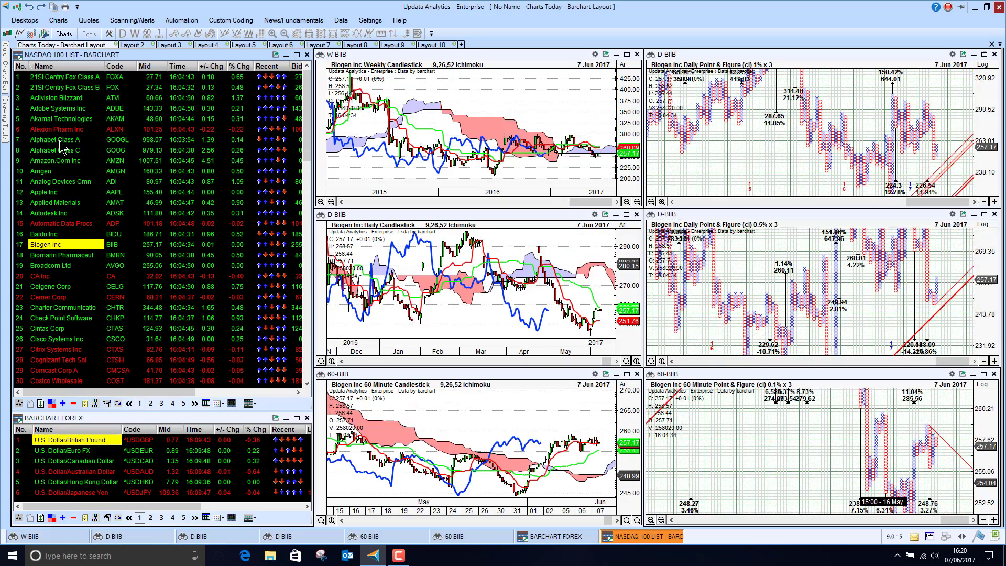
Step: Step through the Barchart Forex pairs, USD/Euro and USD/Australian Dollar, ending on U.S. Dollar/British Pound
{"action": "left_click", "coordinate": [70, 443]}
{"action": "key", "text": "Down"}
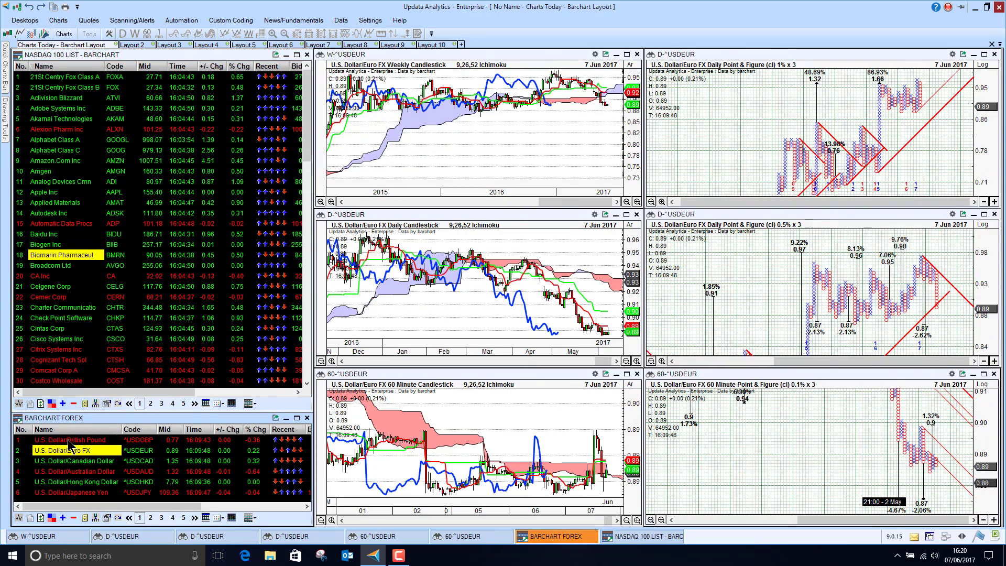
{"action": "key", "text": "Down"}
{"action": "key", "text": "Down"}
{"action": "left_click", "coordinate": [70, 443]}
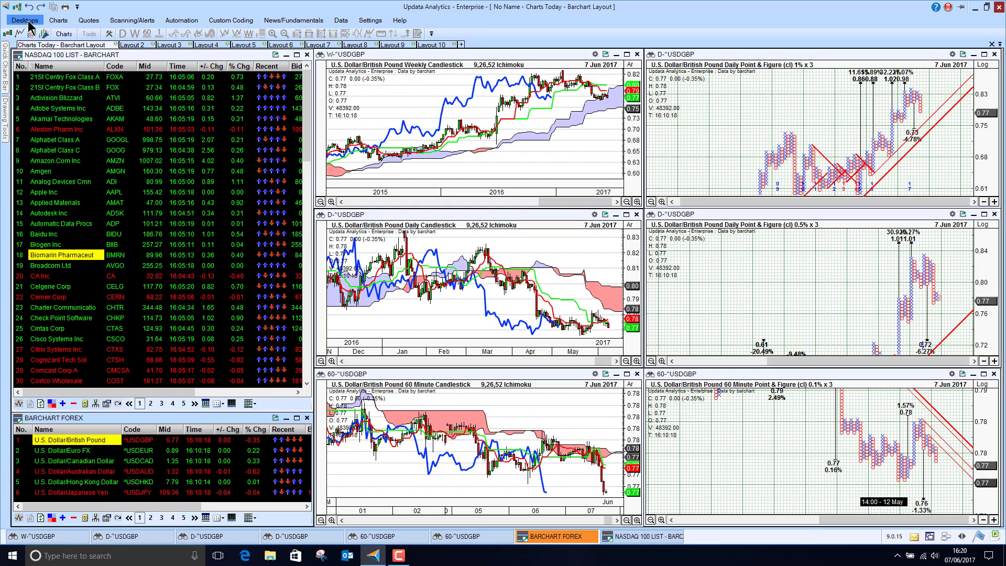
Step: Show the Charts ribbon tools, pin them, then hide them again
{"action": "left_click", "coordinate": [59, 22]}
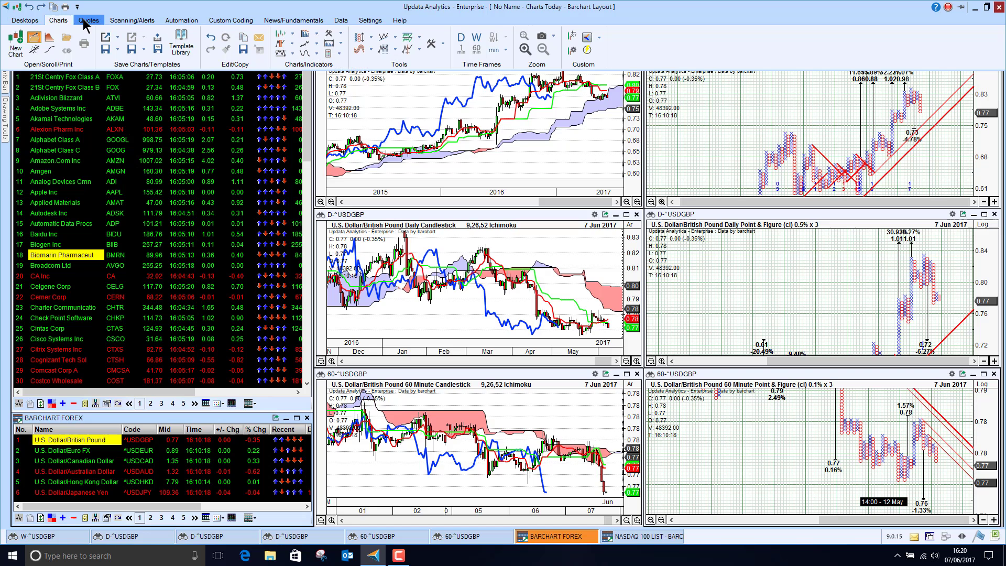
{"action": "left_click", "coordinate": [59, 21]}
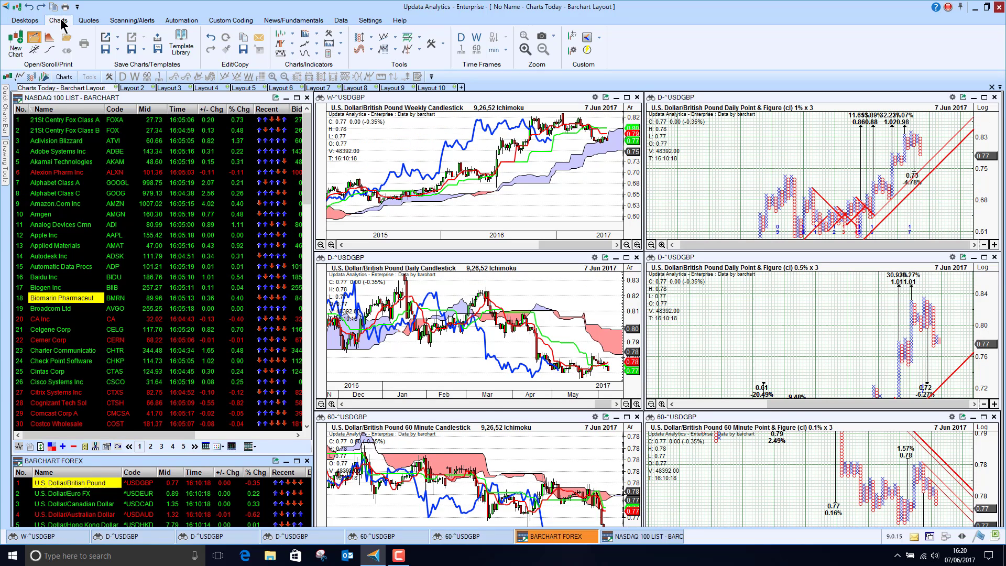
{"action": "left_click", "coordinate": [59, 21]}
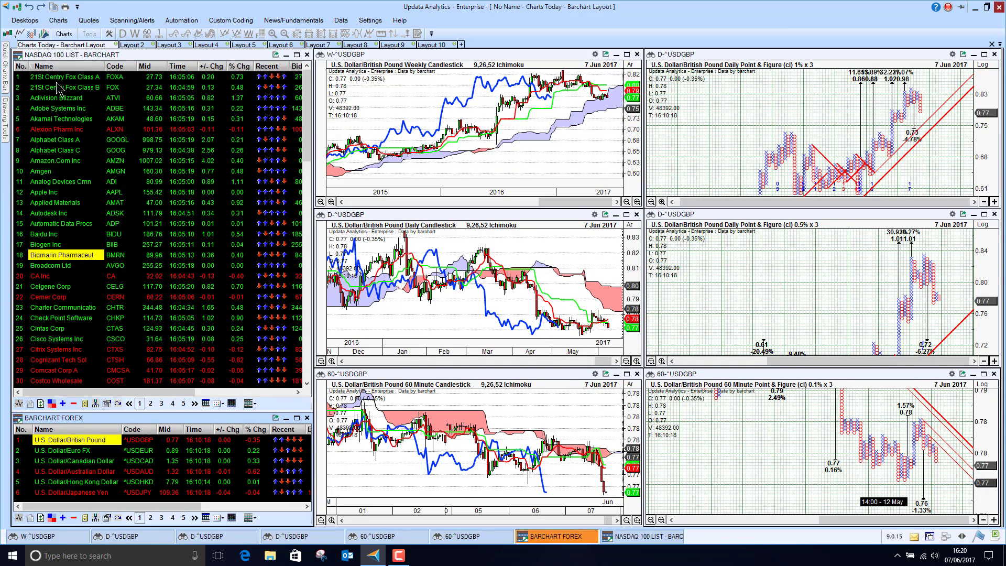
Step: Open a daily Alexion Pharm chart, view it maximised as point & figure, then restore the tiled layout
{"action": "double_click", "coordinate": [57, 131]}
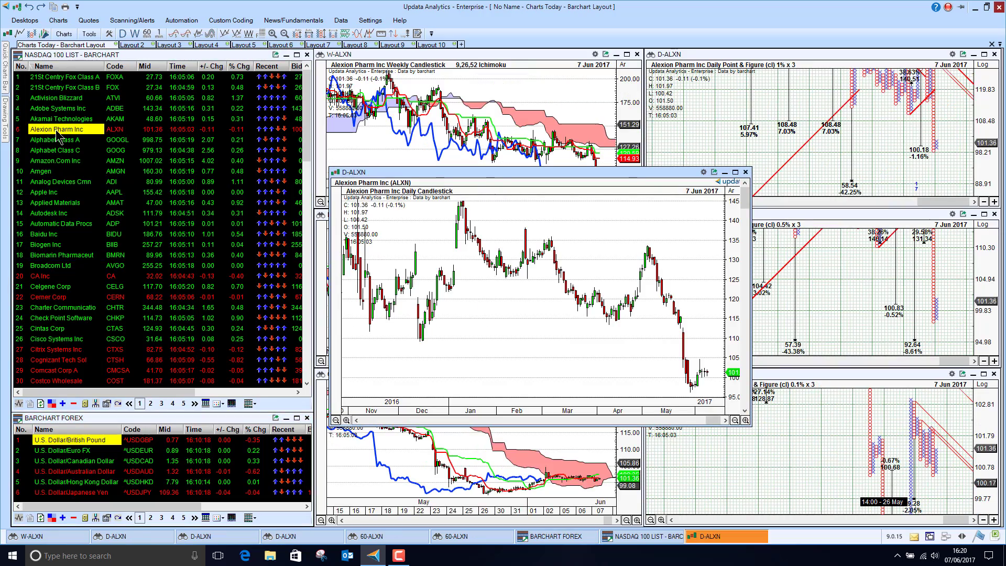
{"action": "double_click", "coordinate": [473, 173]}
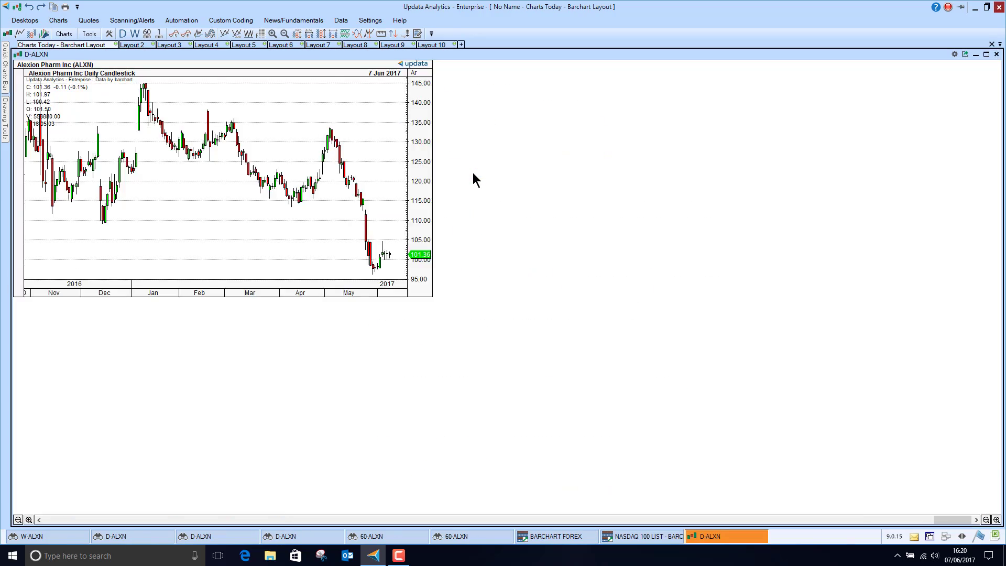
{"action": "key", "text": "p"}
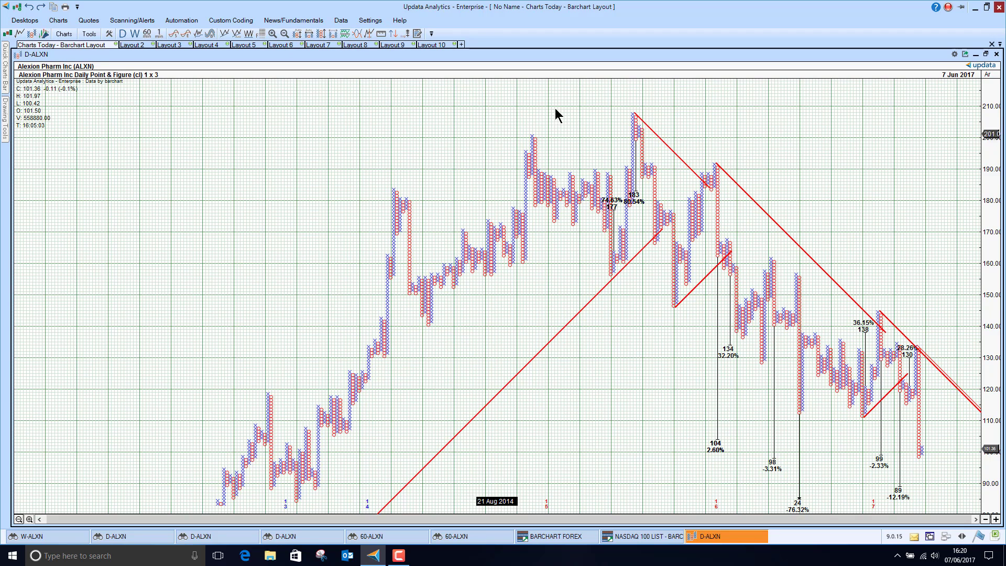
{"action": "left_click", "coordinate": [976, 55]}
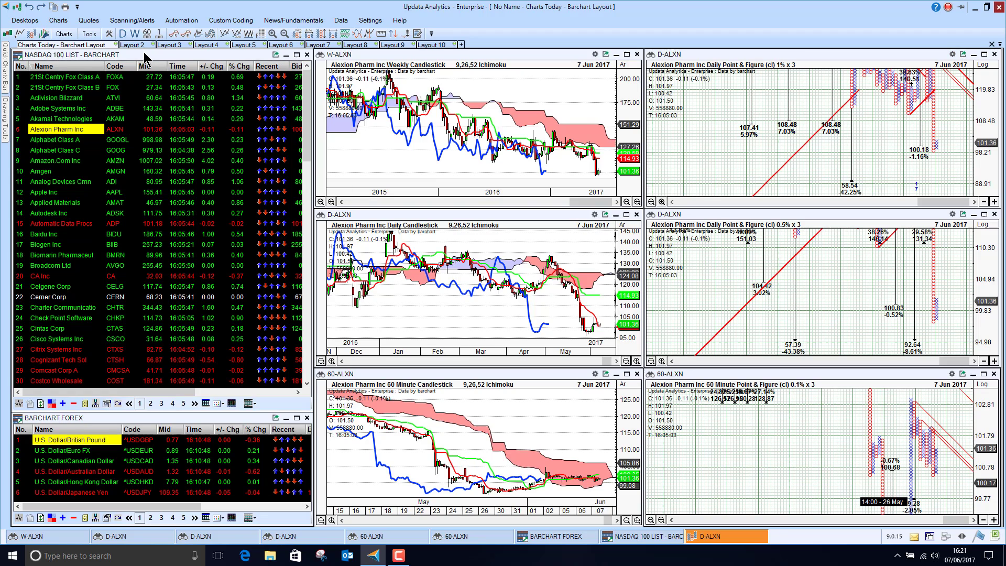
Step: Switch to Layout 2 and open the Highlighter scan conditions for editing
{"action": "left_click", "coordinate": [132, 45]}
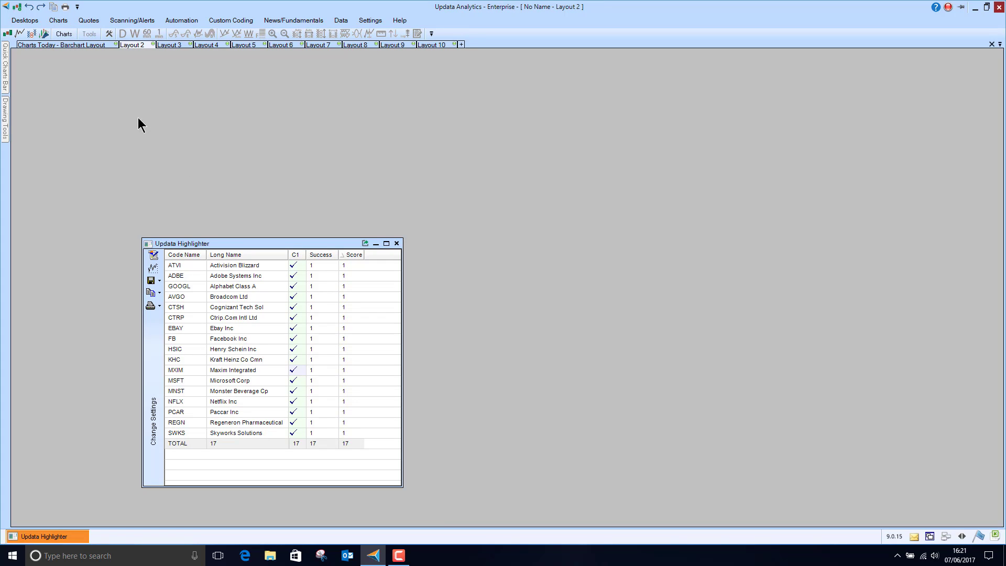
{"action": "left_click", "coordinate": [130, 20]}
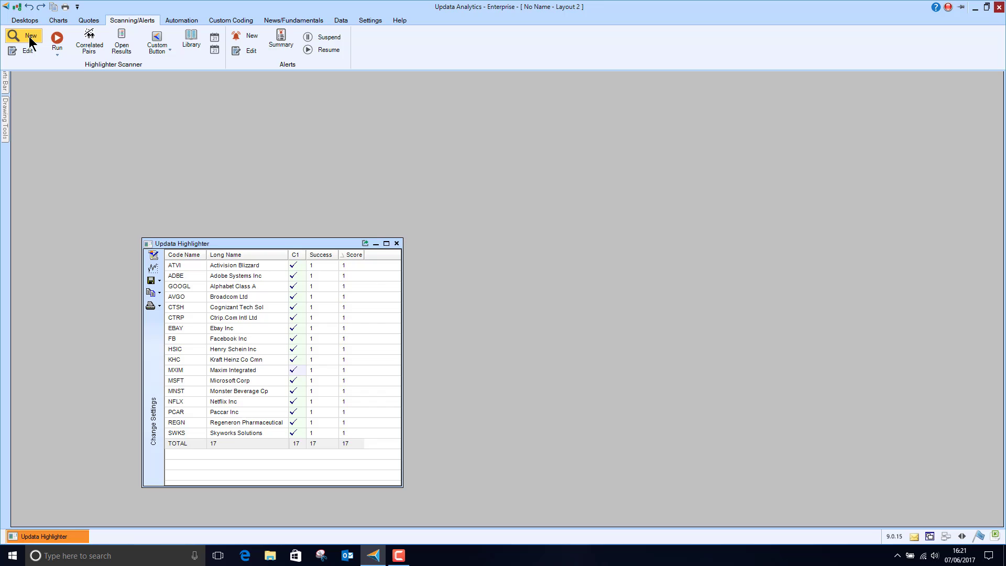
{"action": "left_click", "coordinate": [28, 51]}
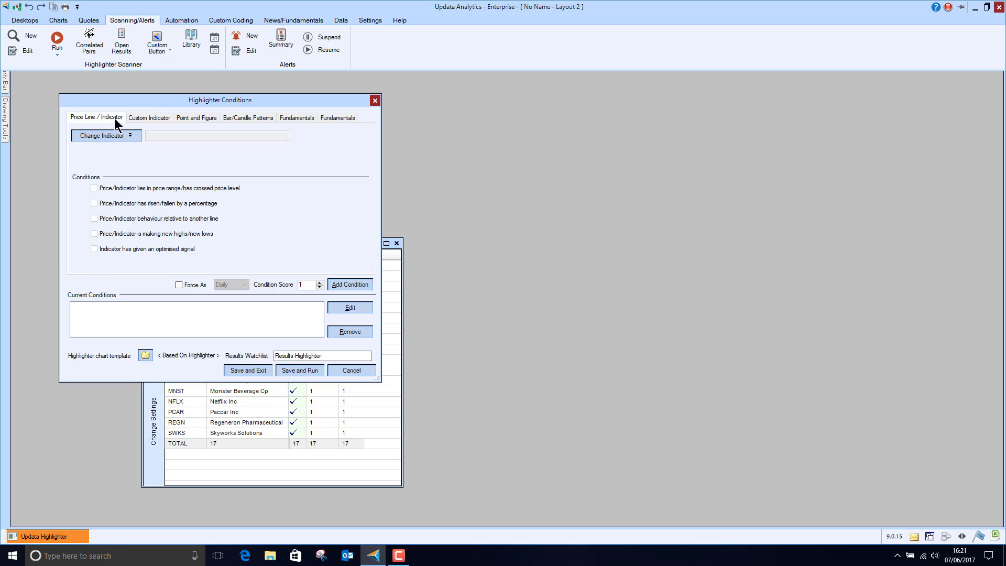
Step: Browse the indicator list leaving Close Line, then view Custom, Point & Figure and Bar/Candle Pattern conditions
{"action": "left_click", "coordinate": [133, 135]}
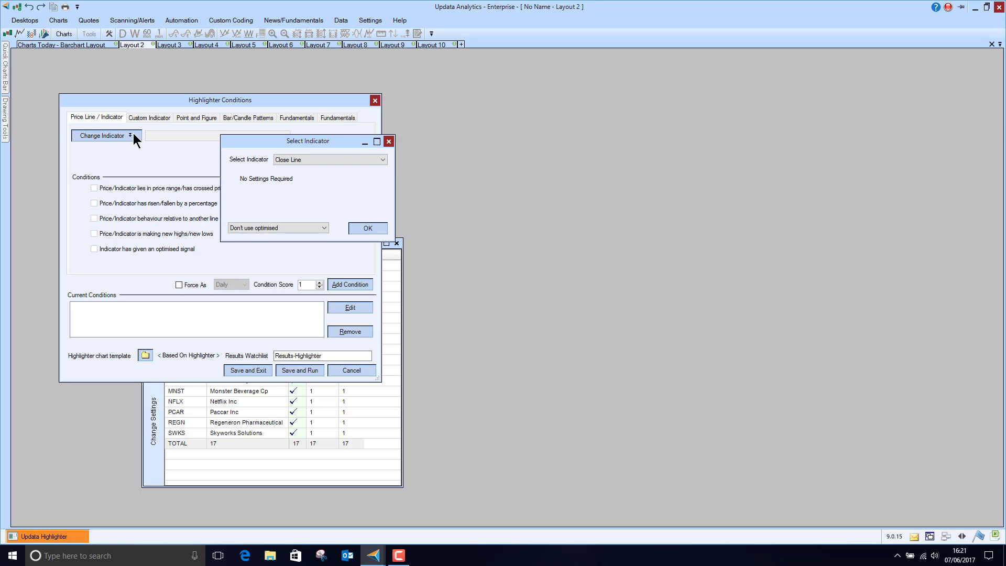
{"action": "left_click", "coordinate": [382, 159]}
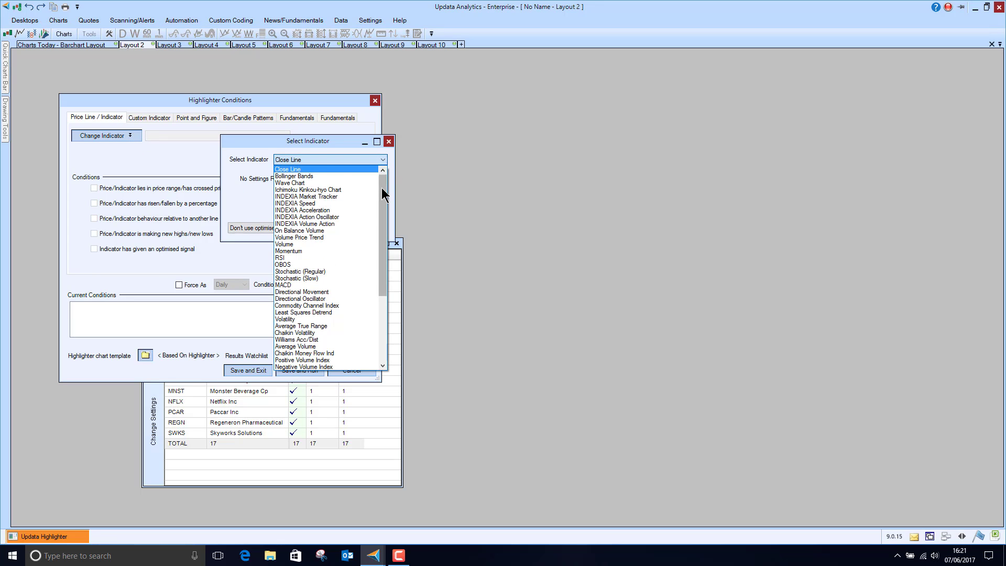
{"action": "left_click_drag", "start_coordinate": [381, 187], "coordinate": [388, 156]}
{"action": "left_click", "coordinate": [386, 144]}
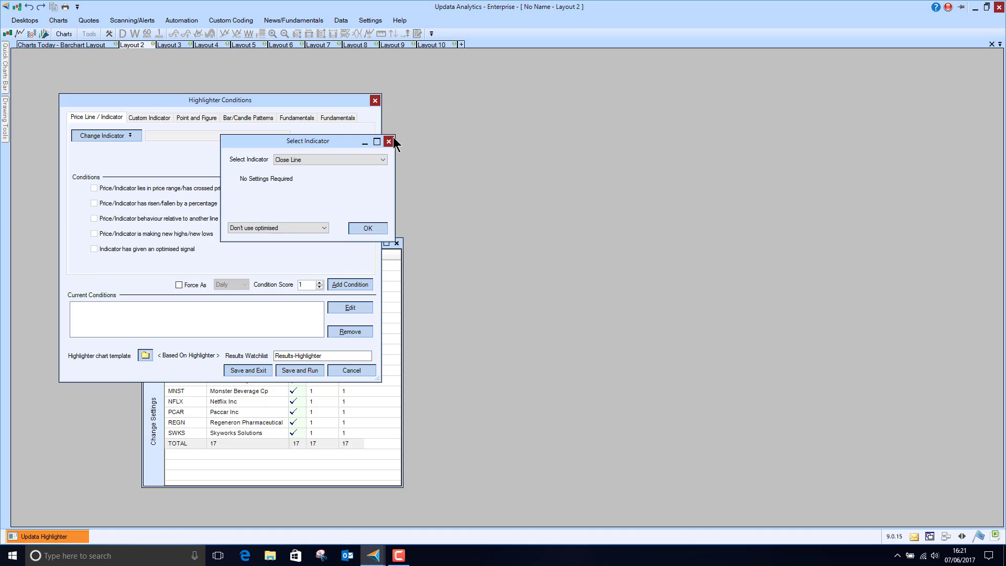
{"action": "left_click", "coordinate": [390, 142]}
{"action": "left_click", "coordinate": [147, 118]}
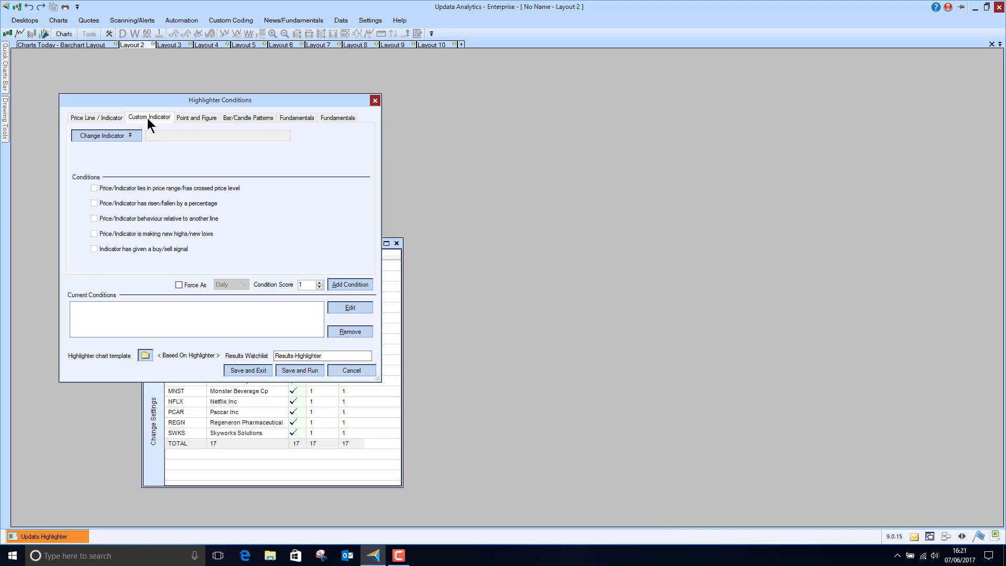
{"action": "left_click", "coordinate": [199, 118]}
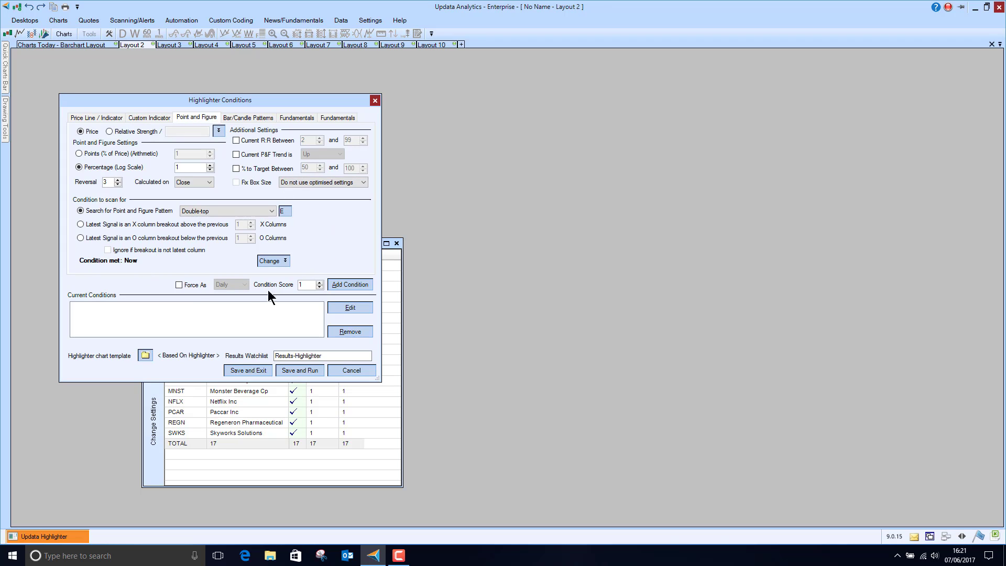
{"action": "left_click", "coordinate": [242, 118]}
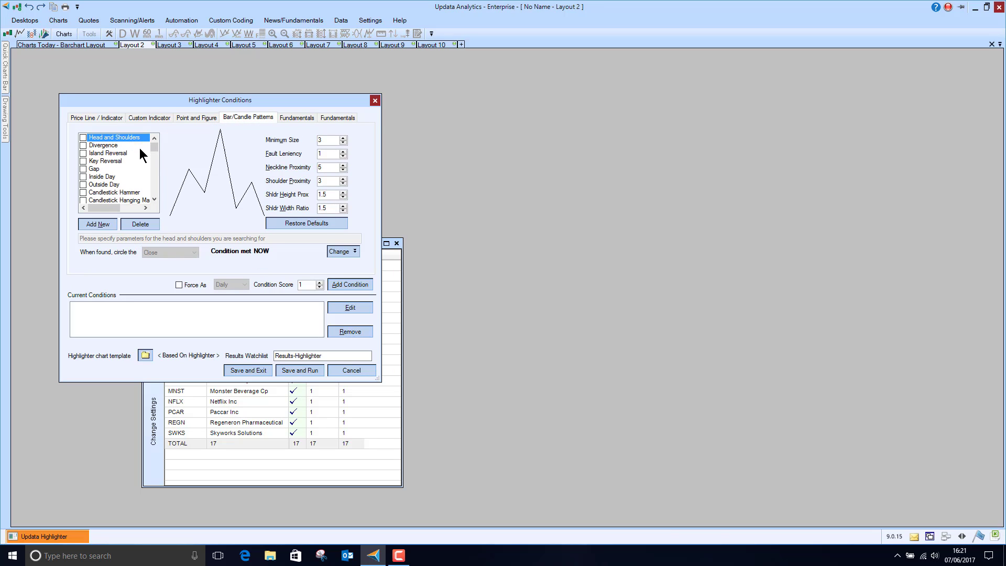
Step: Add a Divergence pattern condition using the 14-period RSI to the Highlighter's current conditions
{"action": "left_click", "coordinate": [83, 145]}
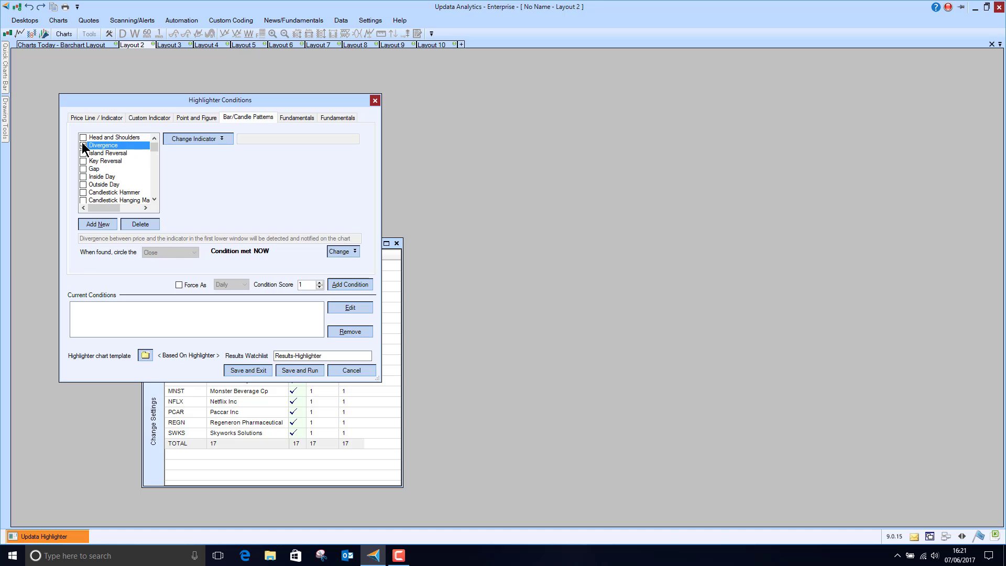
{"action": "left_click", "coordinate": [188, 138]}
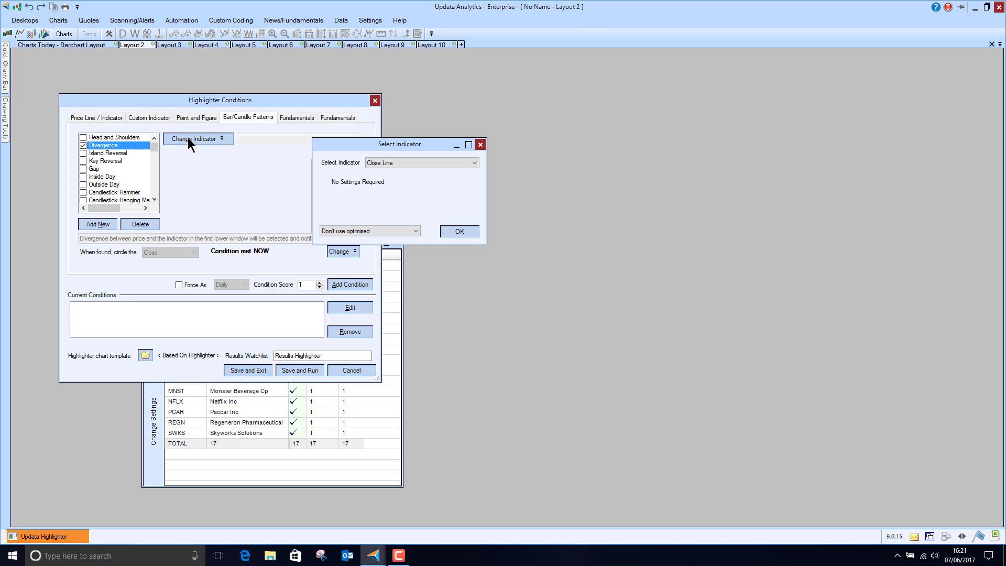
{"action": "left_click", "coordinate": [476, 162]}
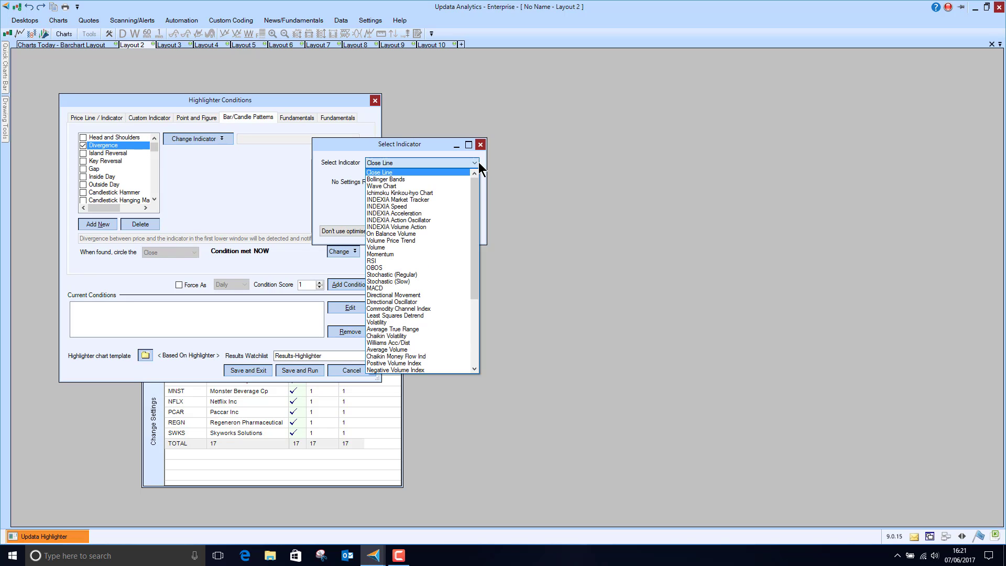
{"action": "left_click", "coordinate": [418, 260]}
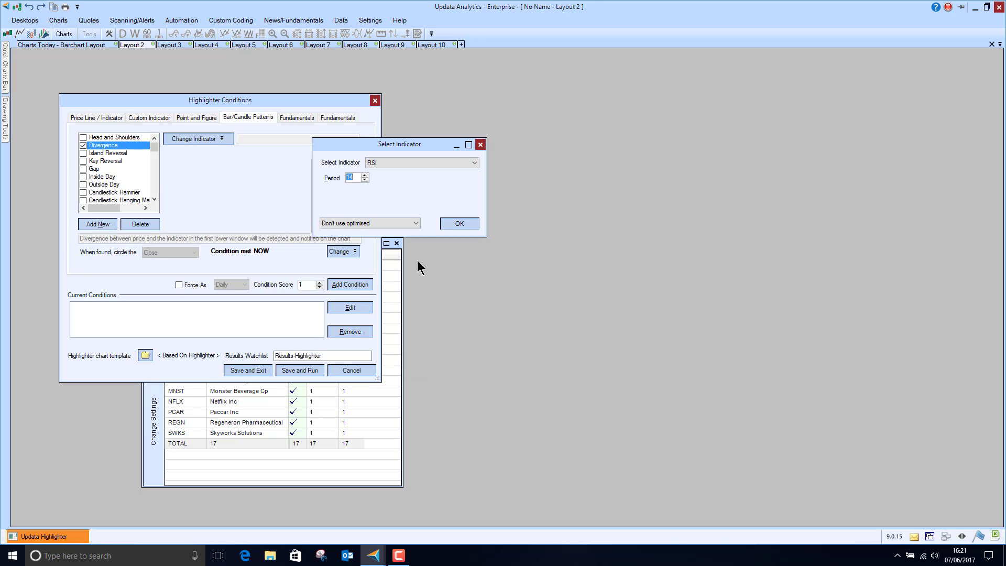
{"action": "left_click", "coordinate": [459, 225]}
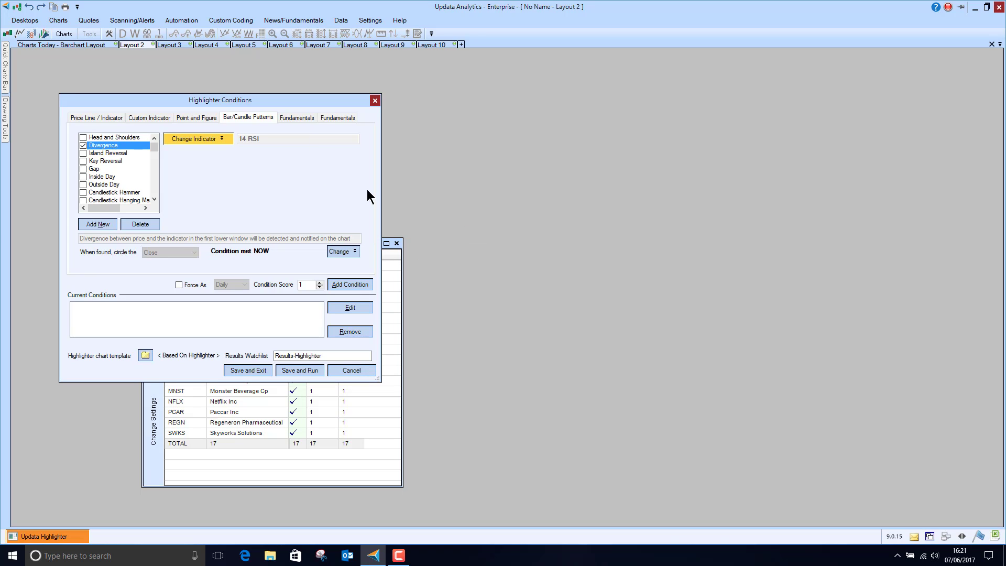
{"action": "left_click", "coordinate": [348, 285]}
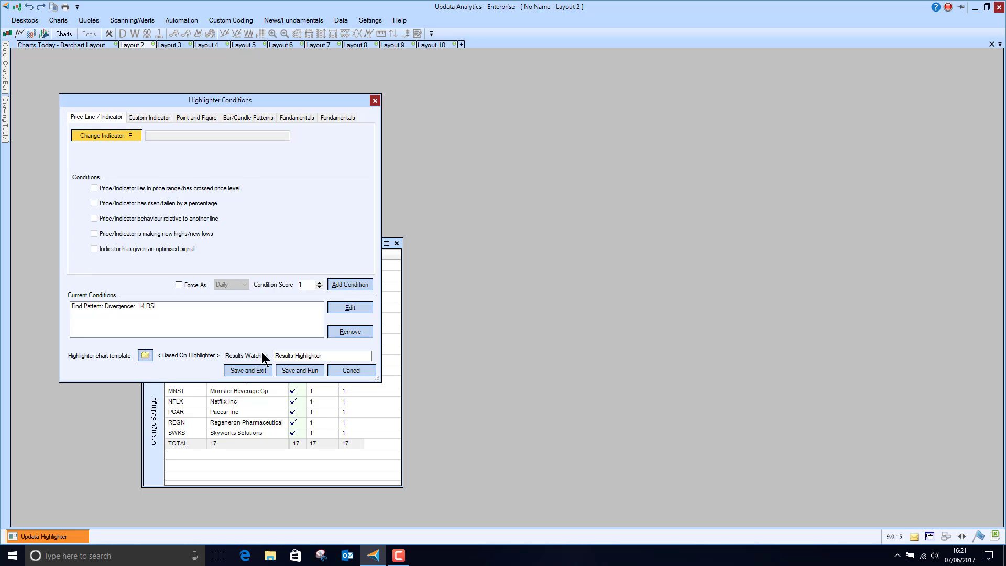
Step: Save the divergence highlighter as 'div1'
{"action": "left_click", "coordinate": [294, 371]}
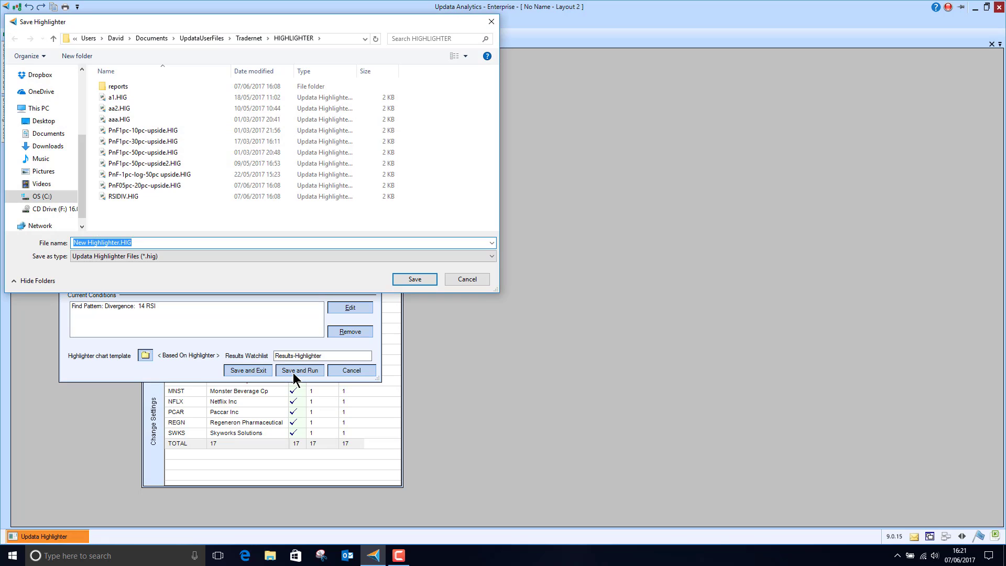
{"action": "type", "text": "div1"}
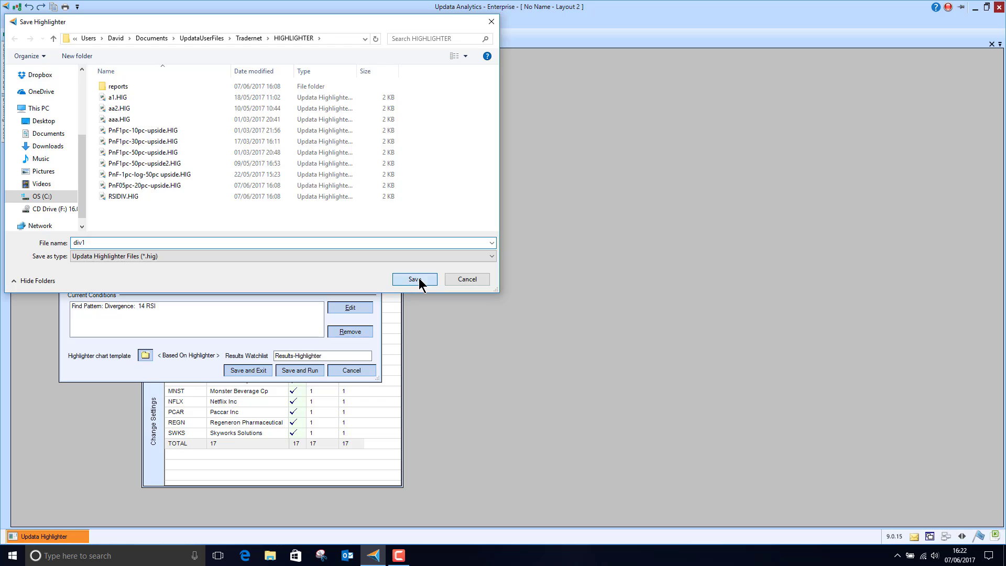
{"action": "left_click", "coordinate": [419, 279]}
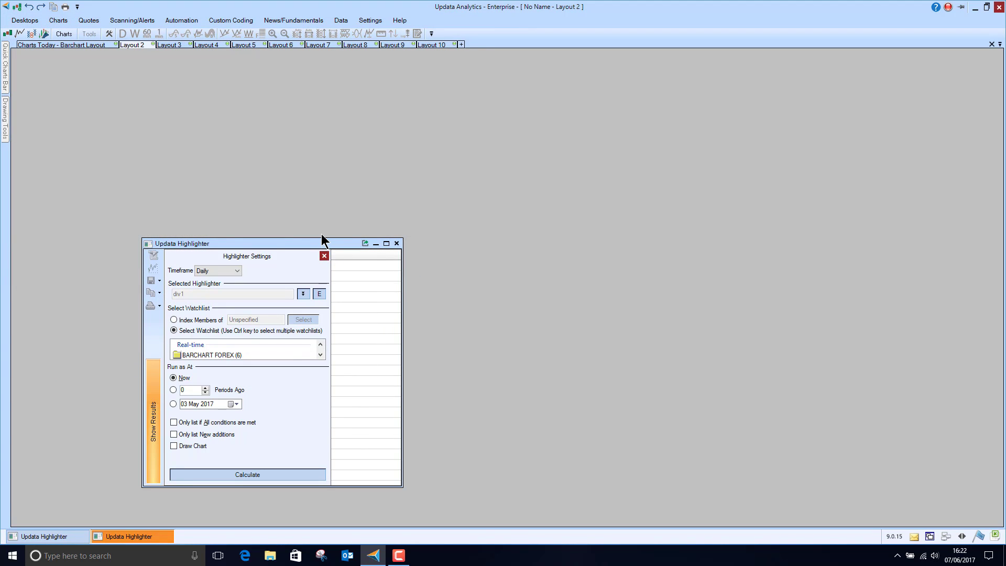
Step: Run the div1 scan over the NASDAQ 100 LIST - BARCHART watchlist
{"action": "left_click_drag", "start_coordinate": [321, 239], "coordinate": [322, 58]}
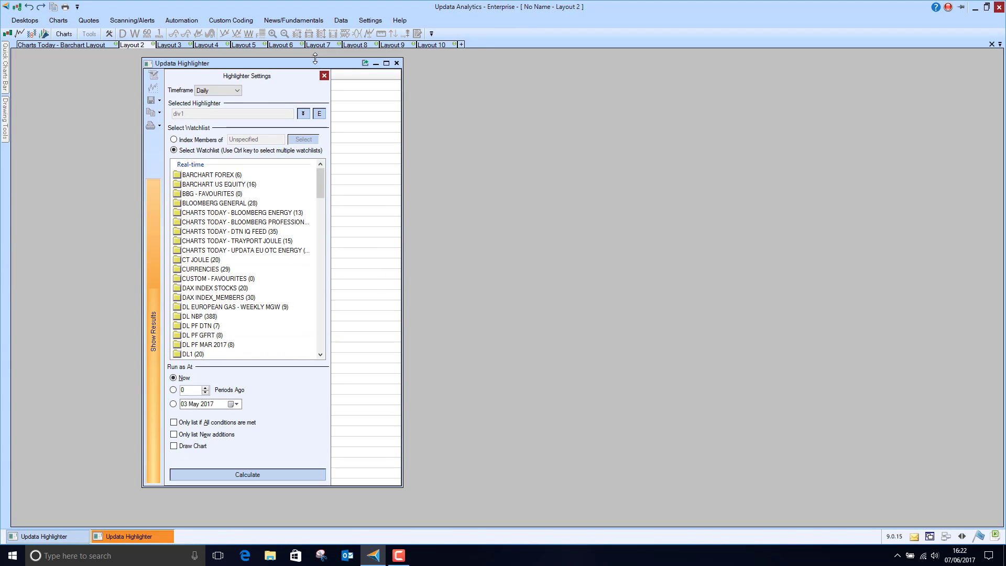
{"action": "left_click_drag", "start_coordinate": [322, 189], "coordinate": [322, 233]}
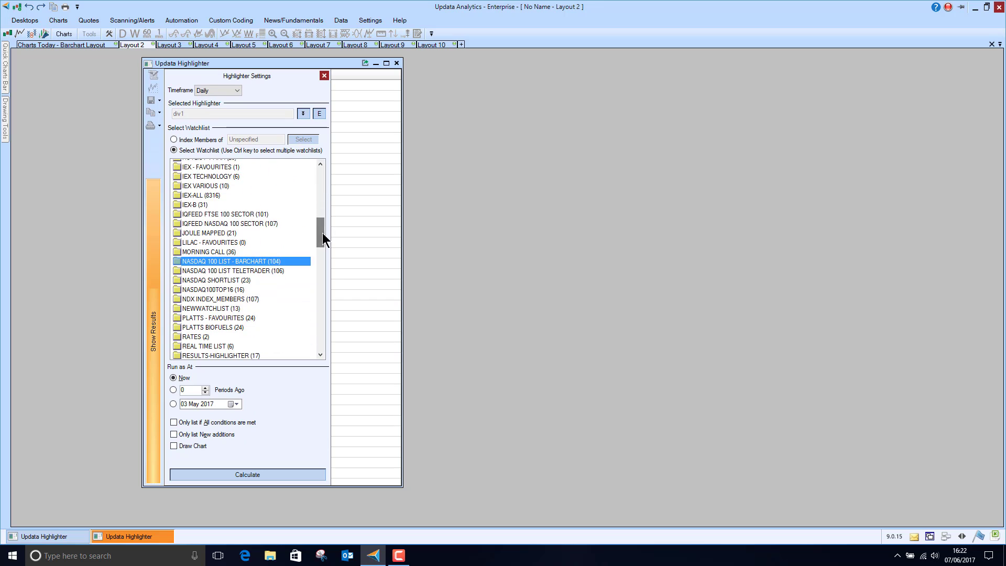
{"action": "left_click", "coordinate": [254, 475]}
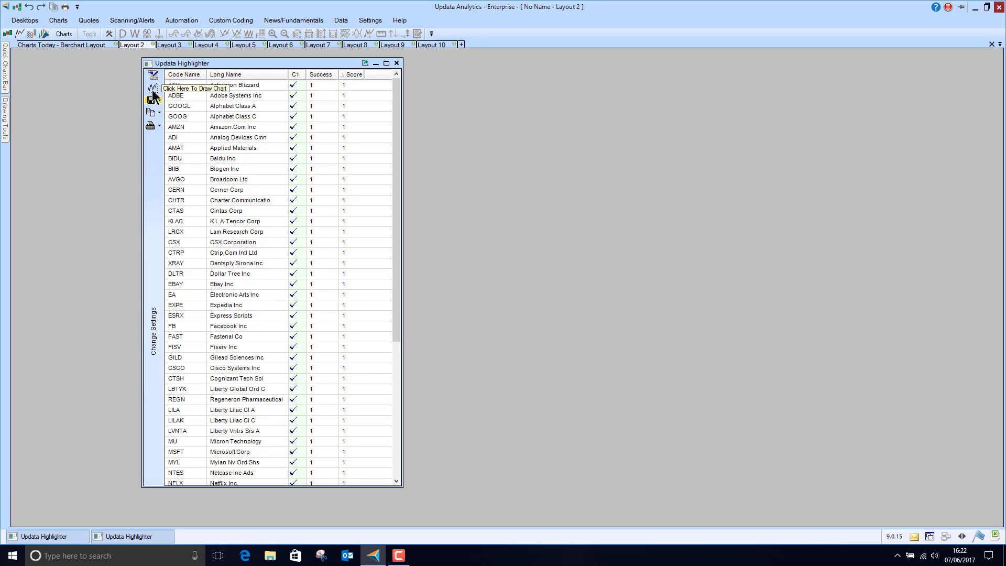
Step: Chart the scan hits from Activision Blizzard through Alphabet A and C to Amazon, then bring the 17-result list forward
{"action": "left_click", "coordinate": [153, 88]}
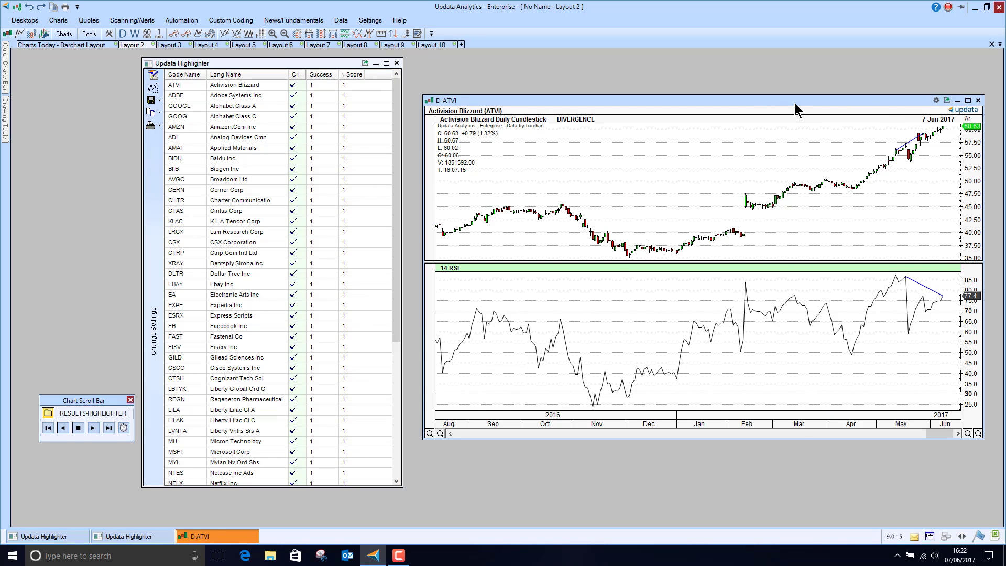
{"action": "left_click", "coordinate": [93, 427]}
{"action": "left_click", "coordinate": [93, 429]}
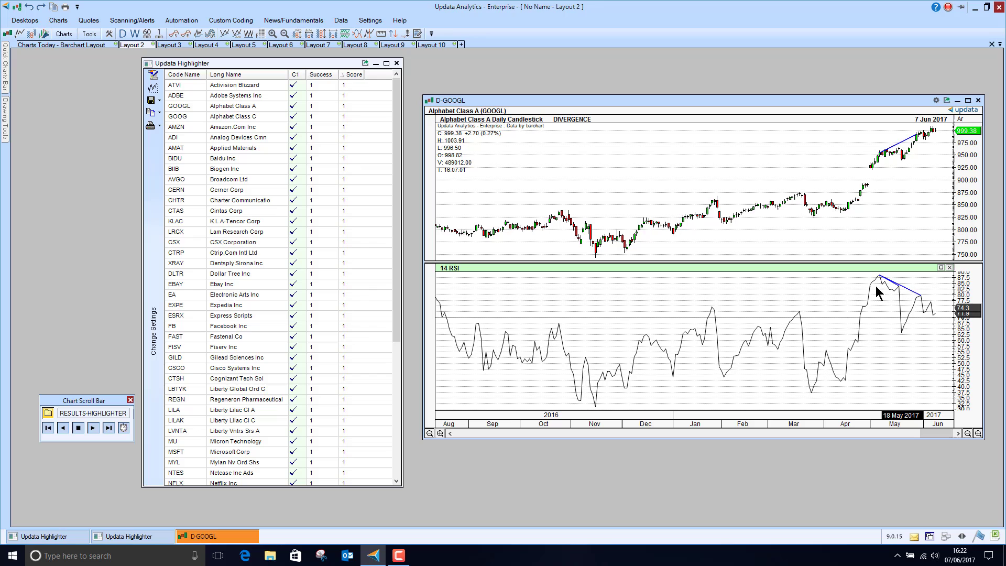
{"action": "left_click", "coordinate": [92, 429]}
{"action": "left_click", "coordinate": [93, 428]}
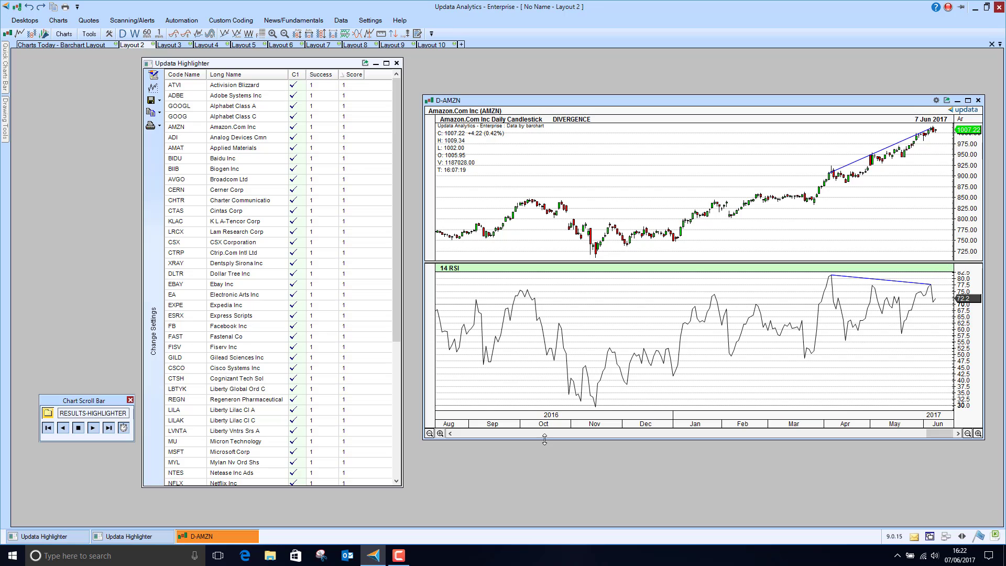
{"action": "left_click", "coordinate": [114, 537]}
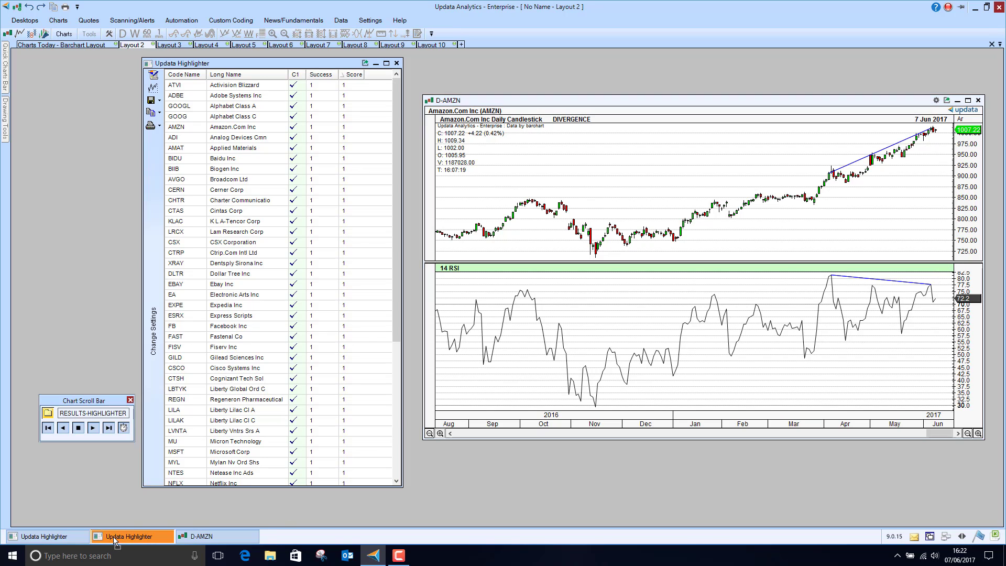
Step: Move the 17-result list to the upper left and autoplay its point & figure charts, stopping on Maxim Integrated (MXIM)
{"action": "left_click", "coordinate": [57, 538]}
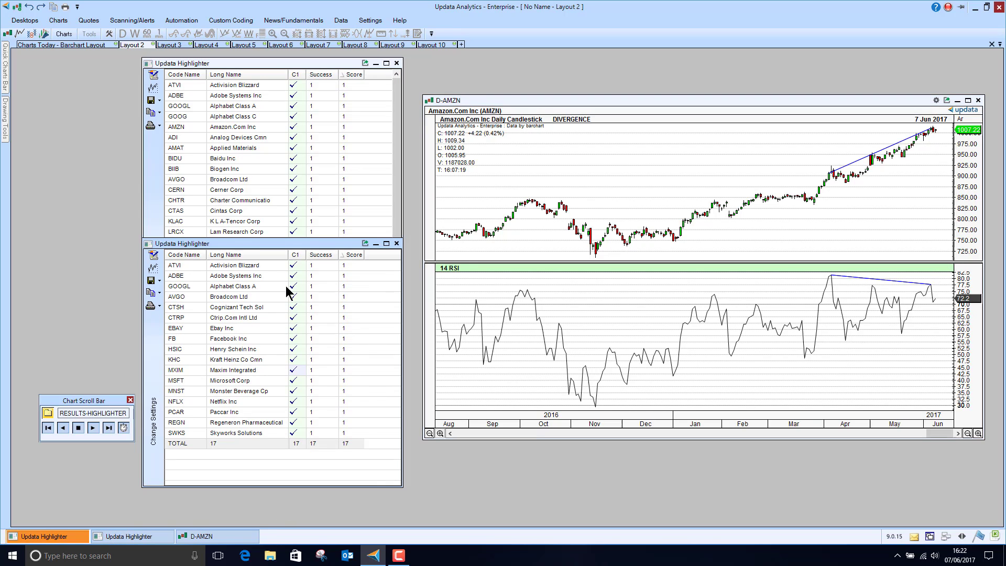
{"action": "left_click_drag", "start_coordinate": [289, 246], "coordinate": [170, 86]}
{"action": "left_click", "coordinate": [34, 108]}
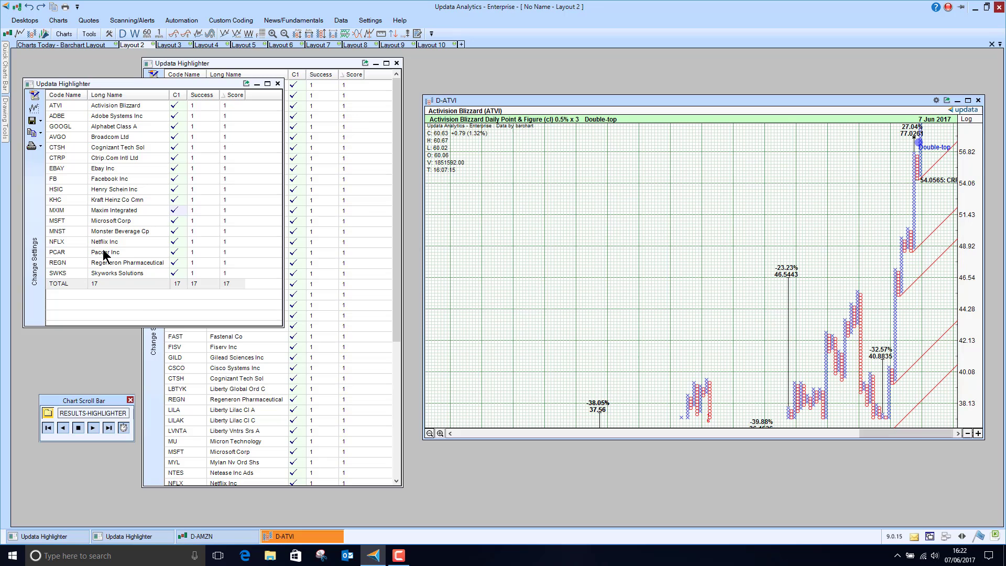
{"action": "left_click", "coordinate": [93, 428]}
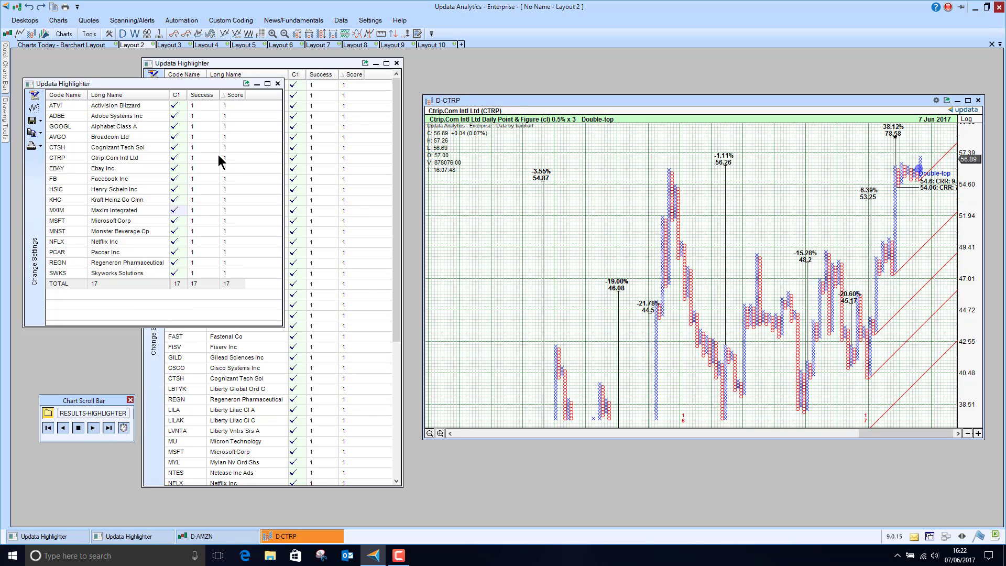
{"action": "left_click", "coordinate": [93, 428]}
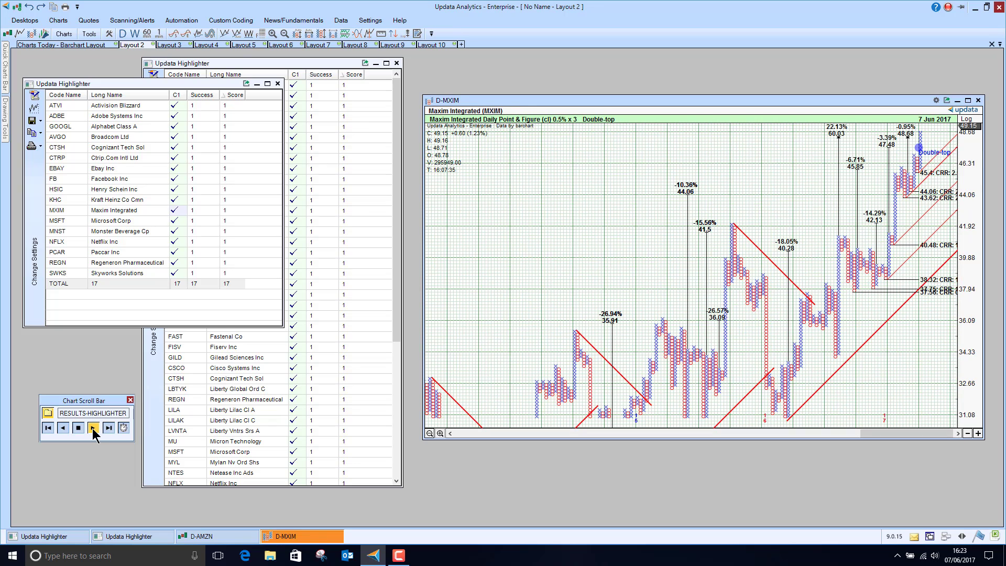
{"action": "left_click", "coordinate": [93, 428]}
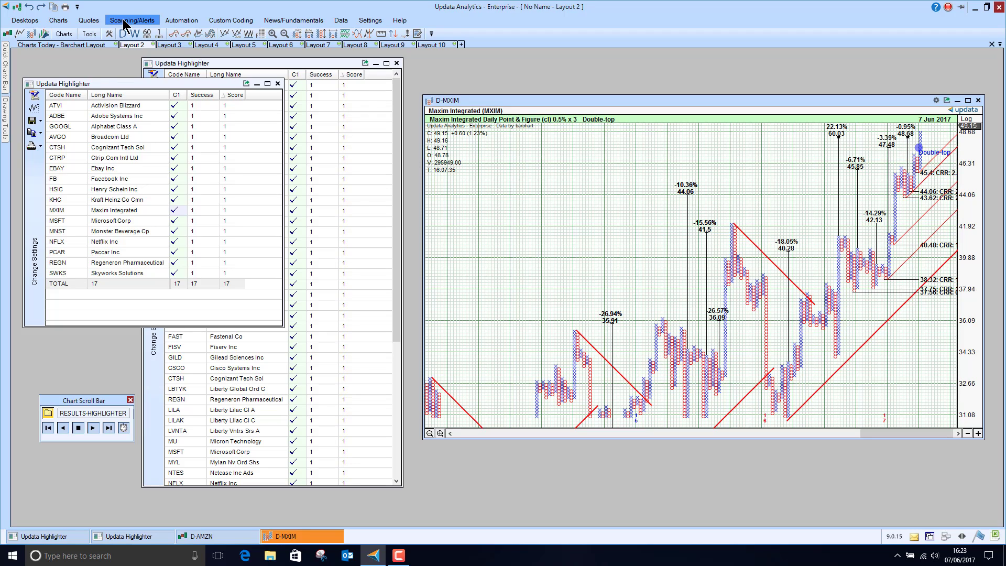
Step: Browse the Automation and Custom Coding ribbons, then switch to Layout 3's FlipFlop Stoploss USDJPY system
{"action": "left_click", "coordinate": [179, 22]}
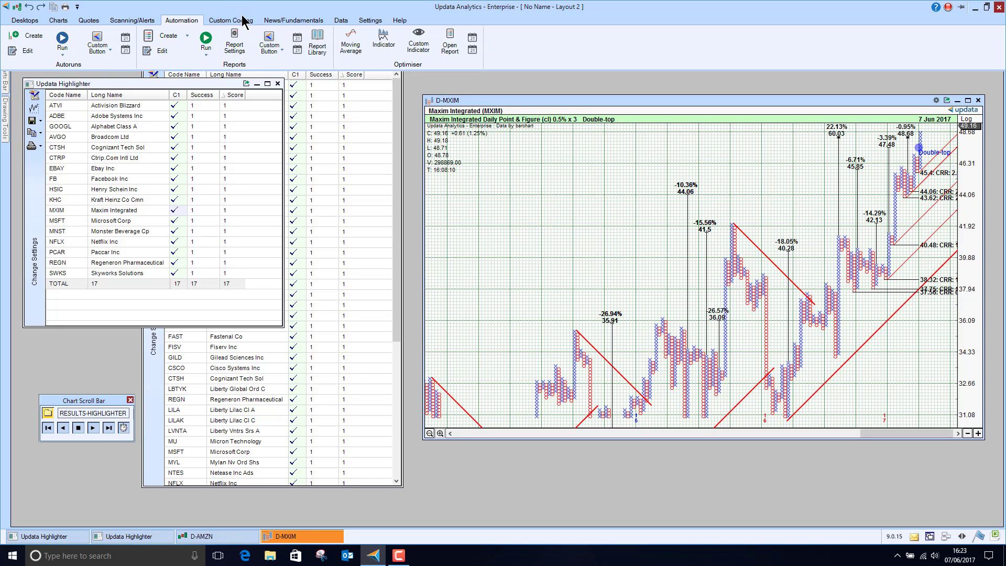
{"action": "left_click", "coordinate": [229, 22]}
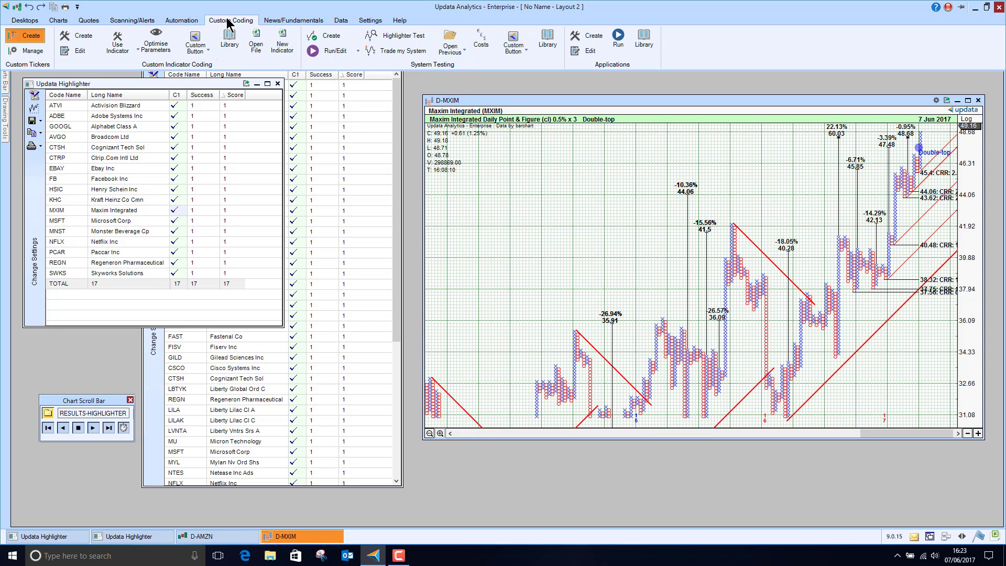
{"action": "double_click", "coordinate": [229, 22]}
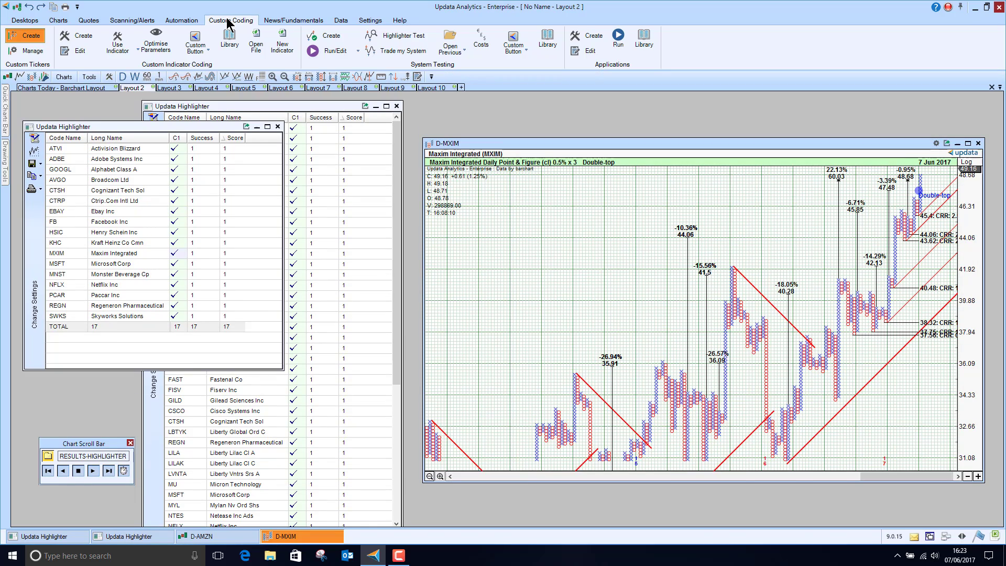
{"action": "double_click", "coordinate": [229, 22]}
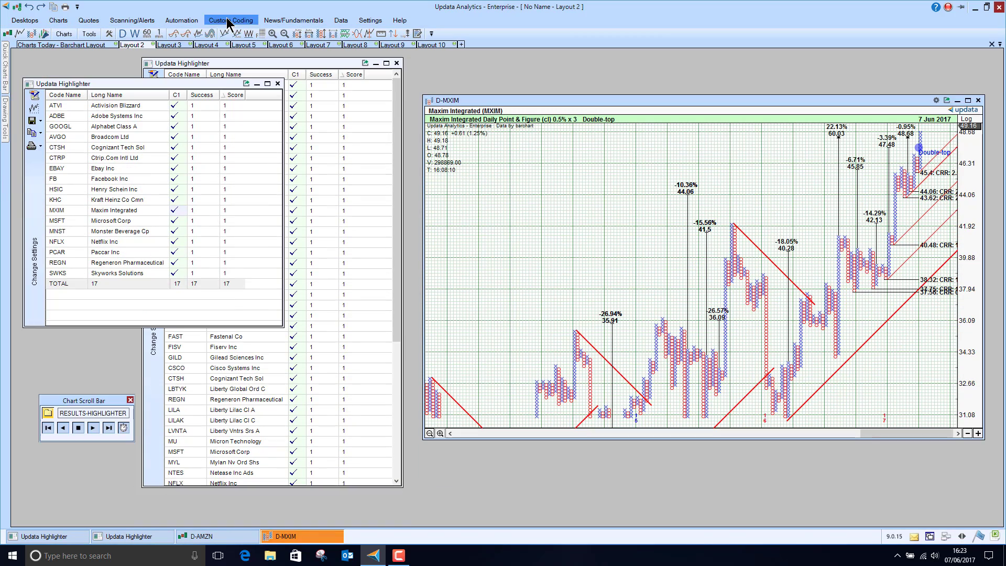
{"action": "left_click", "coordinate": [171, 46]}
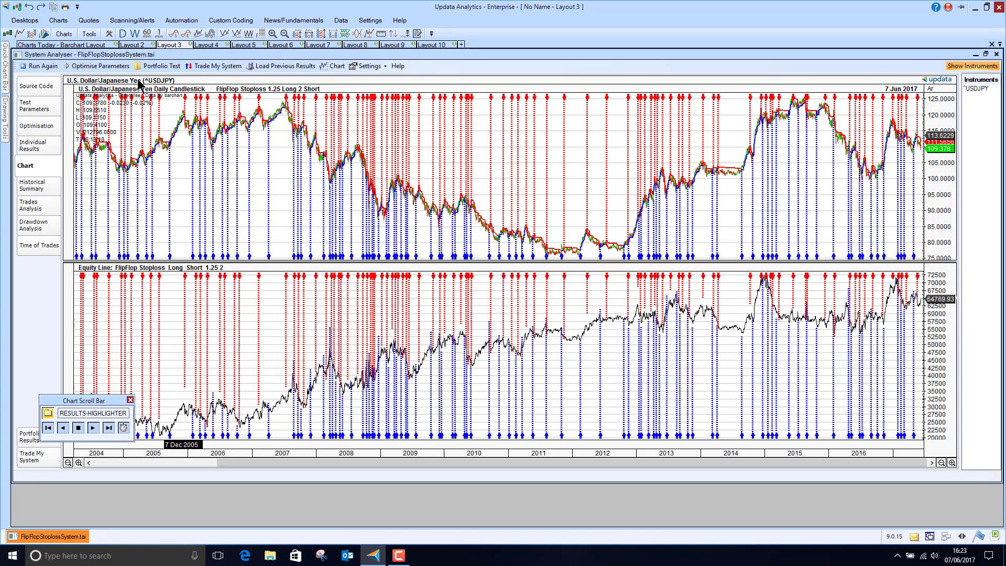
{"action": "left_click", "coordinate": [219, 21]}
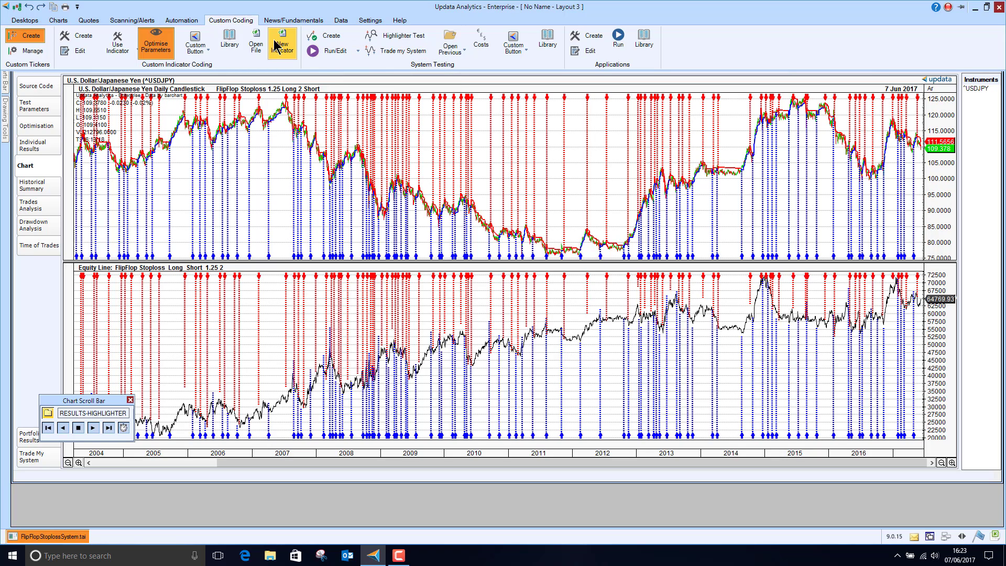
Step: Browse the Custom Indicator Library's 319 custom charts, then close it
{"action": "left_click", "coordinate": [232, 43]}
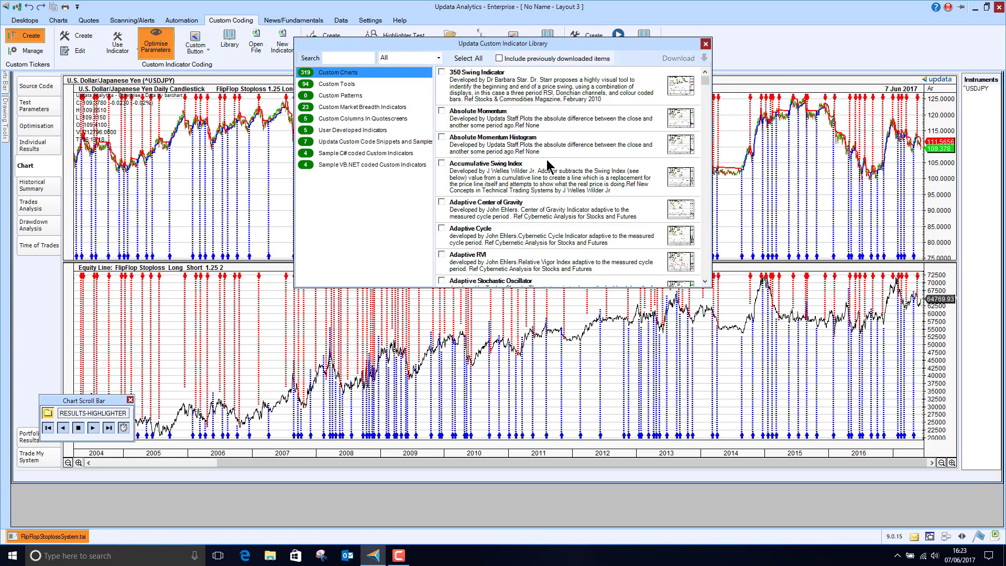
{"action": "mouse_move", "coordinate": [677, 82]}
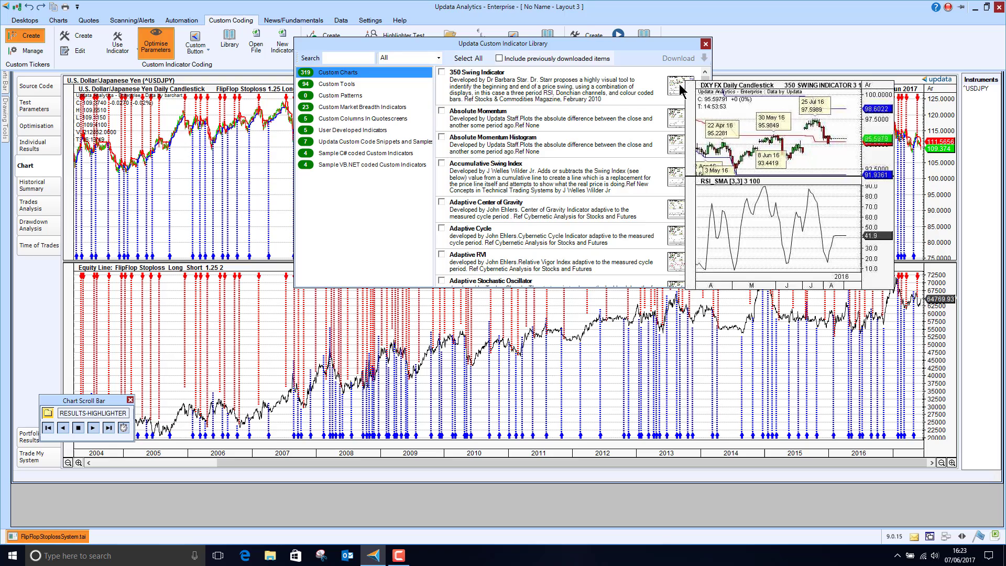
{"action": "mouse_move", "coordinate": [676, 121]}
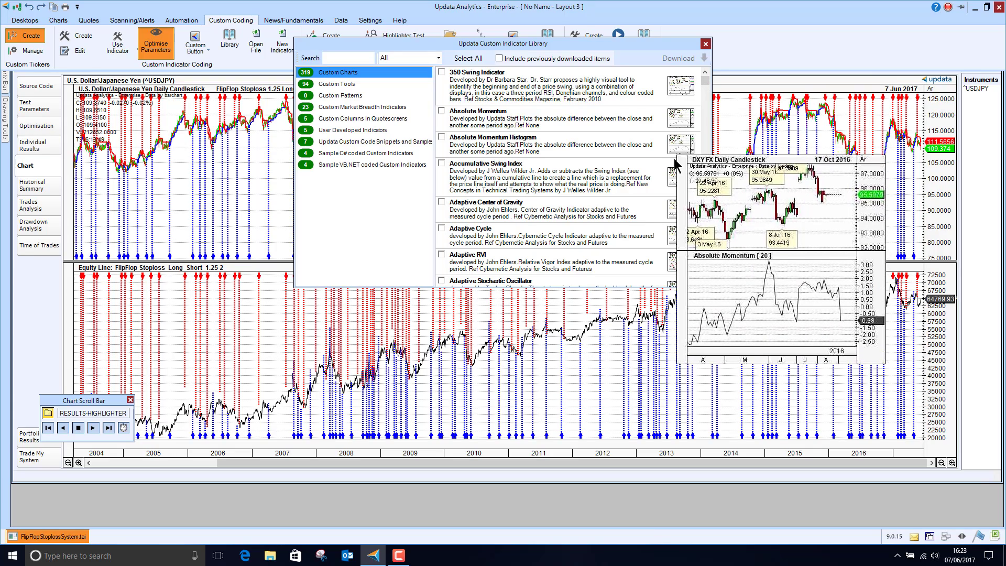
{"action": "left_click", "coordinate": [705, 44]}
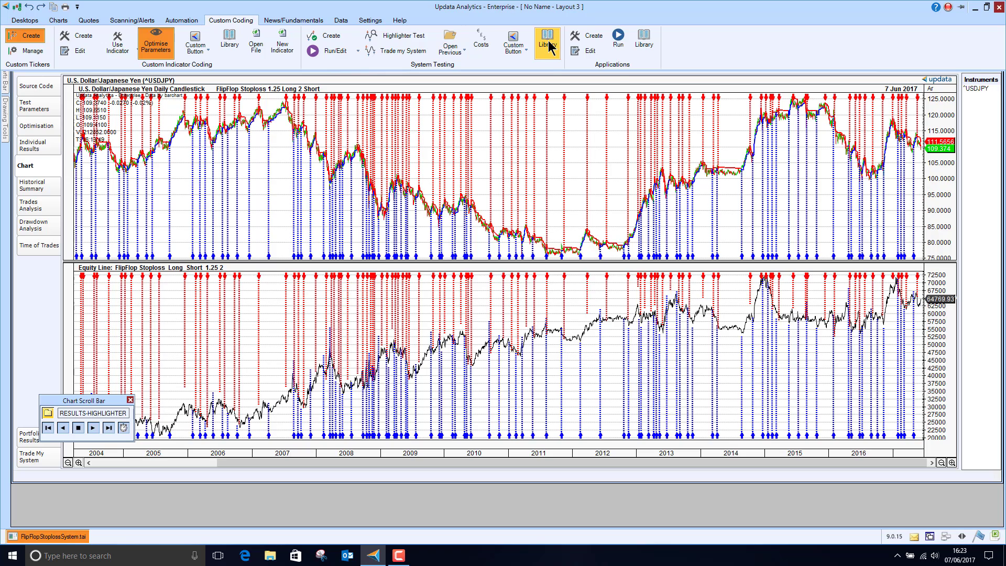
Step: Open RSISystem from the Run/Edit list to view its RSI Period 14, Buy 30, Sell 70 source
{"action": "left_click", "coordinate": [358, 51]}
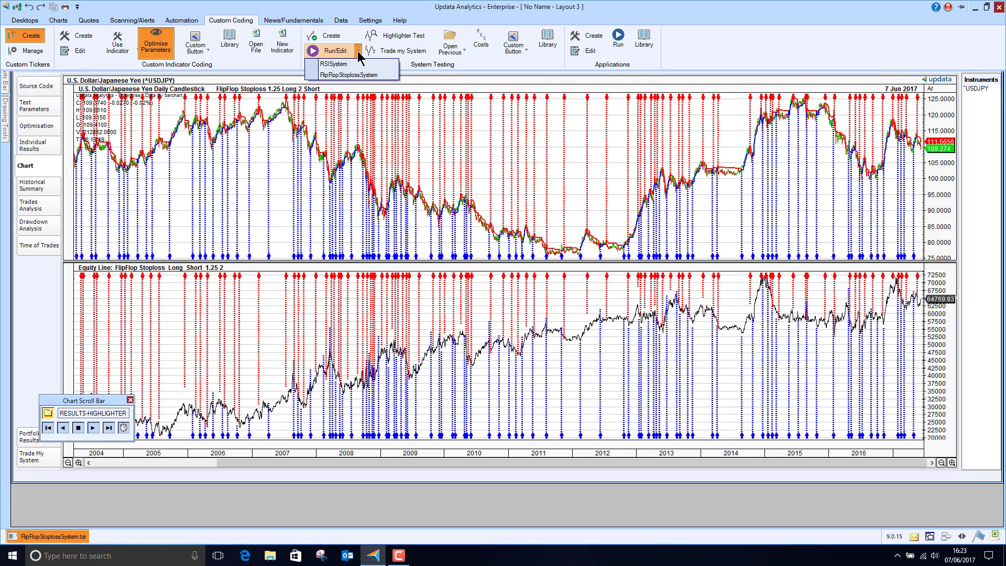
{"action": "left_click", "coordinate": [354, 65]}
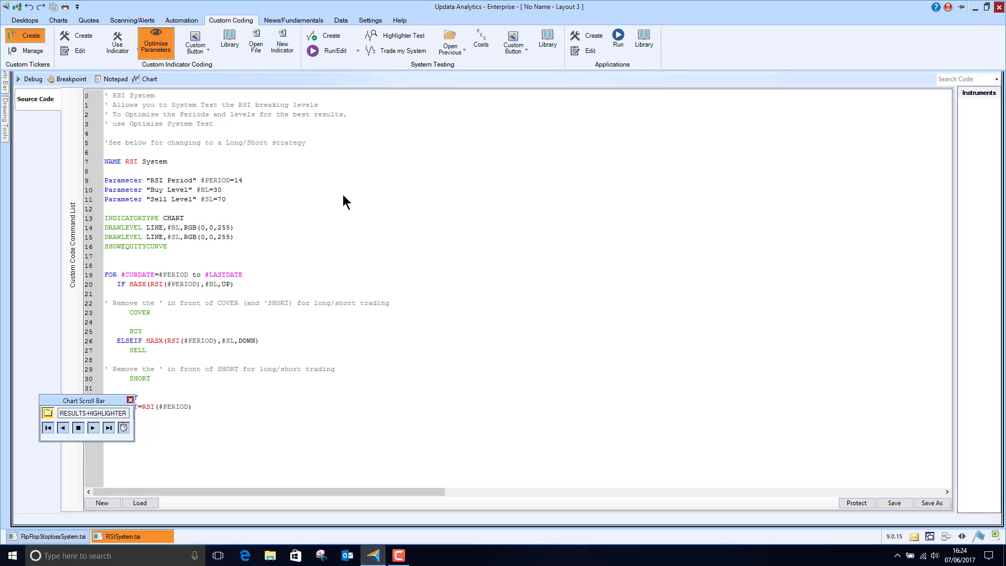
Step: Start a Quick Optimisation with RSI Period 3–21, Buy Level 20–40 step 10, Sell Level 60–80
{"action": "left_click", "coordinate": [98, 65]}
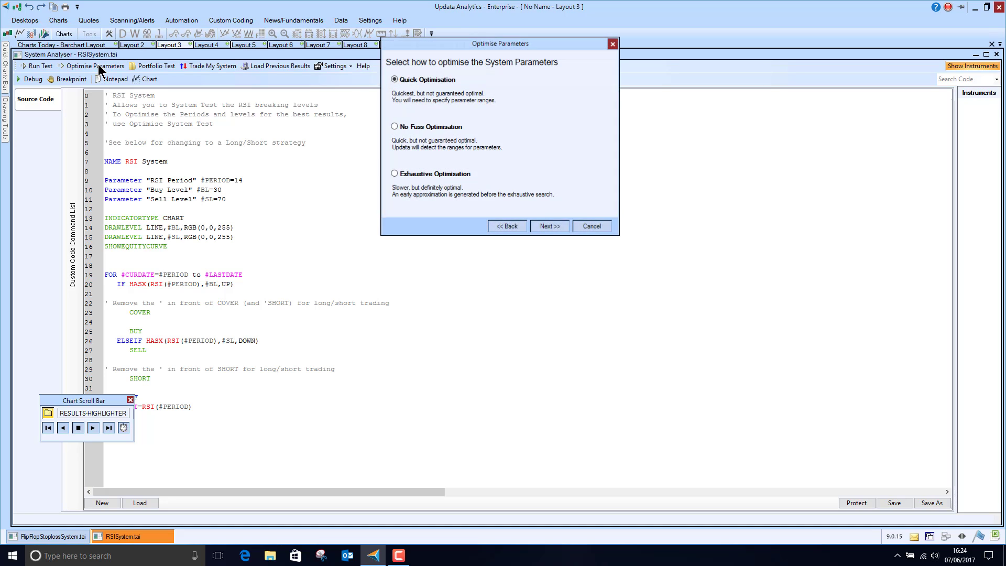
{"action": "left_click", "coordinate": [549, 225]}
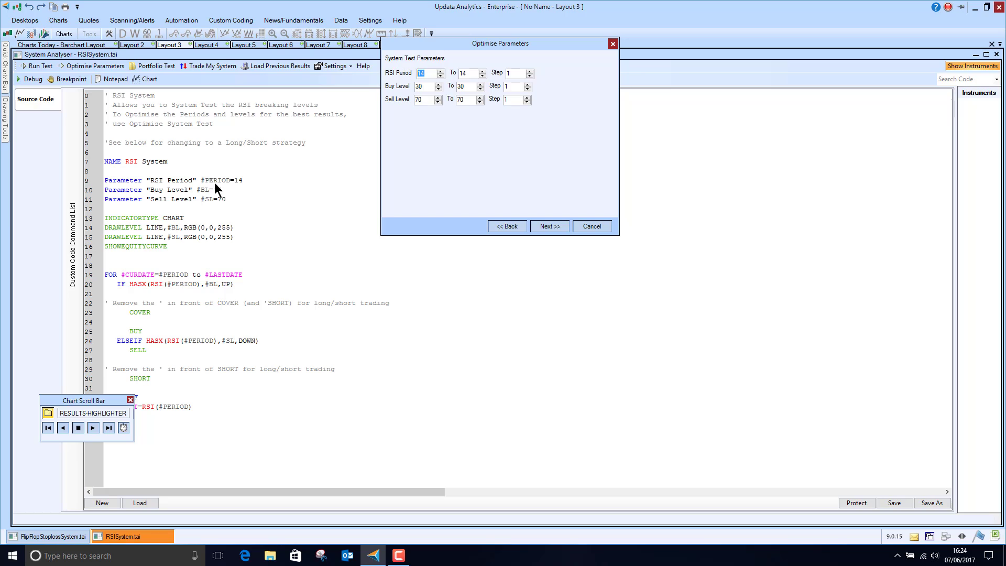
{"action": "type", "text": "3"}
{"action": "left_click_drag", "start_coordinate": [473, 73], "coordinate": [458, 73]}
{"action": "type", "text": "21"}
{"action": "type", "text": "20"}
{"action": "double_click", "coordinate": [509, 87]}
{"action": "type", "text": "10"}
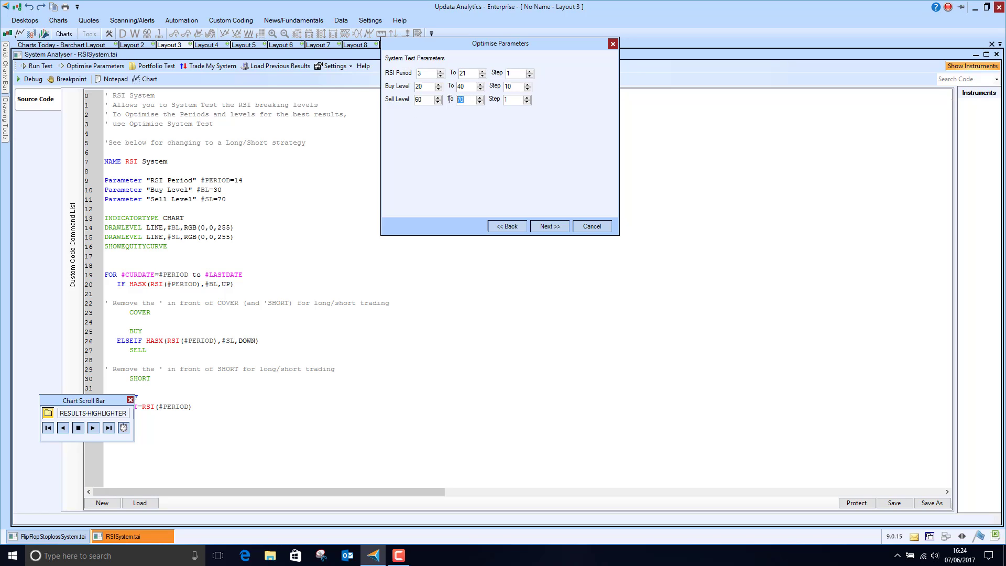
{"action": "key", "text": "BackSpace"}
{"action": "key", "text": "BackSpace"}
{"action": "type", "text": "8"}
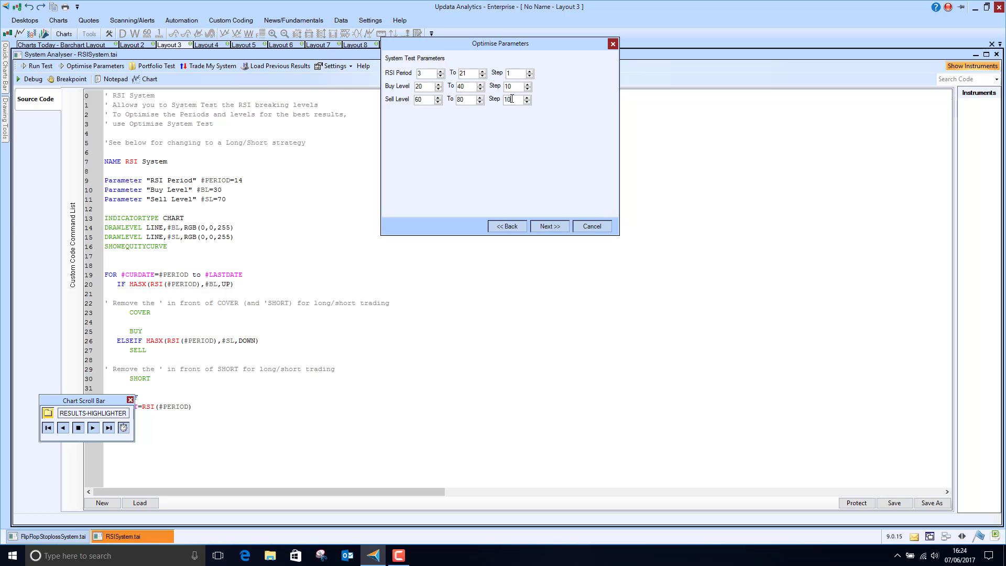
Step: Load ^USDJPY as the single instrument and advance to the Daily System Analyser Settings
{"action": "left_click", "coordinate": [550, 226]}
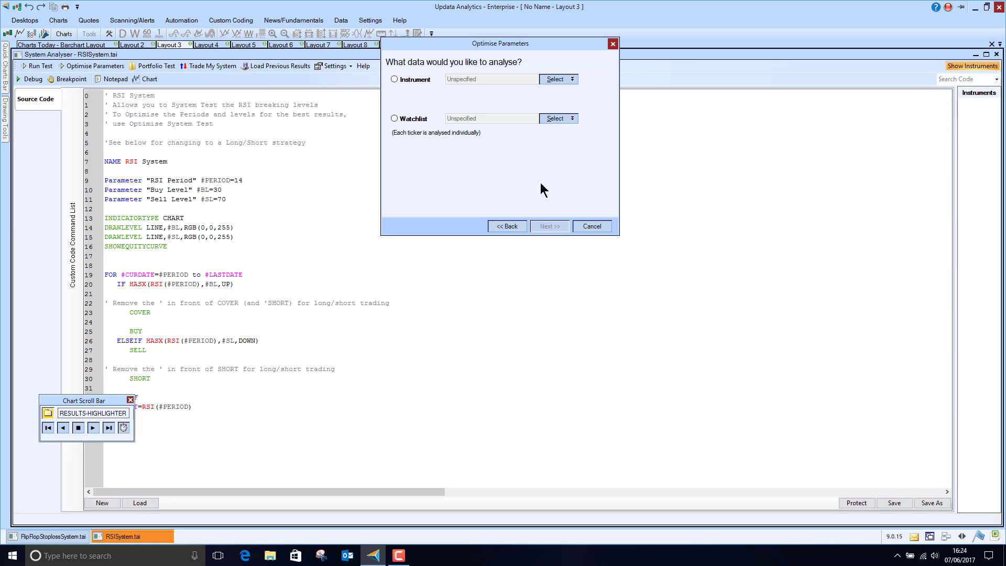
{"action": "left_click", "coordinate": [411, 81]}
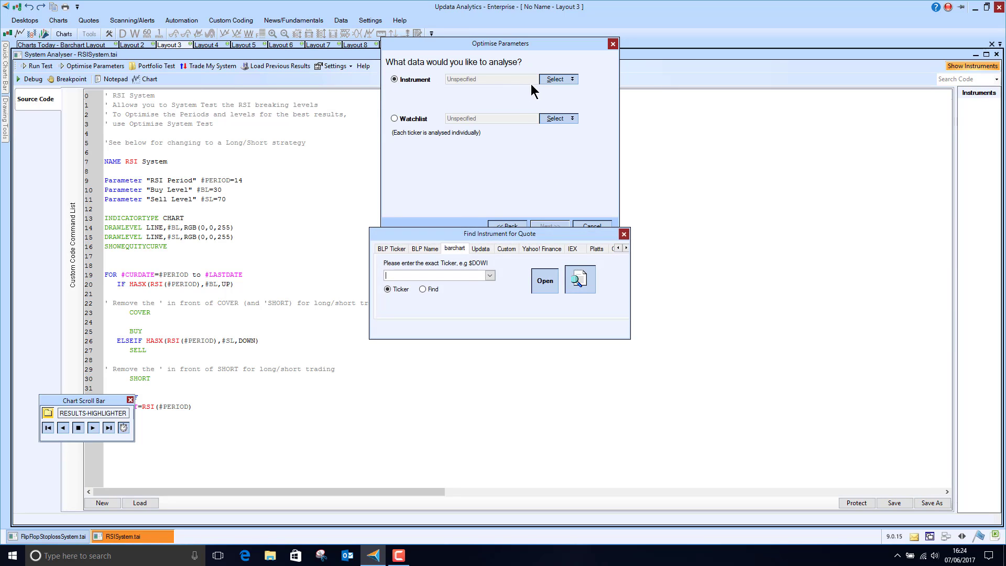
{"action": "left_click", "coordinate": [491, 276]}
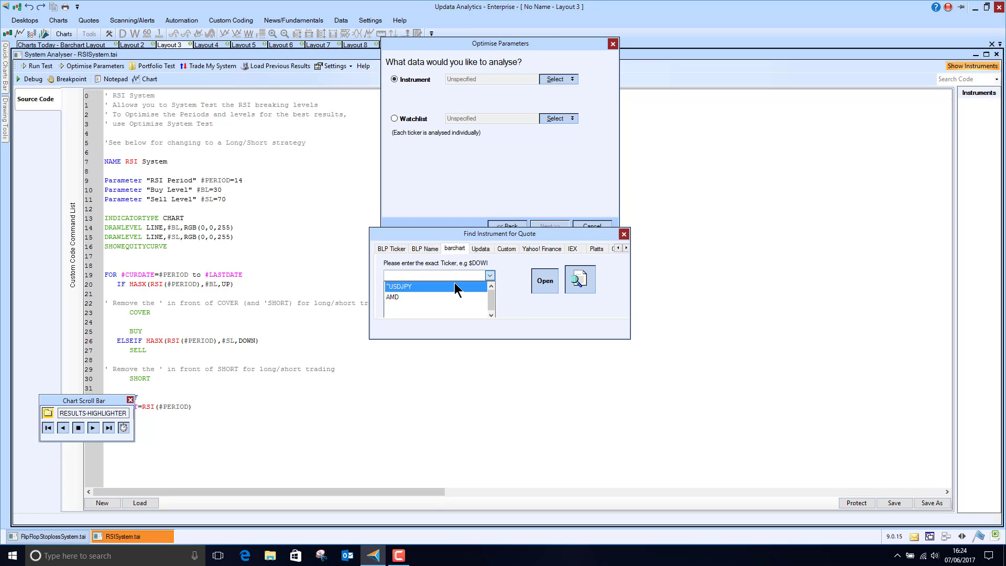
{"action": "left_click", "coordinate": [455, 286]}
{"action": "left_click", "coordinate": [493, 276]}
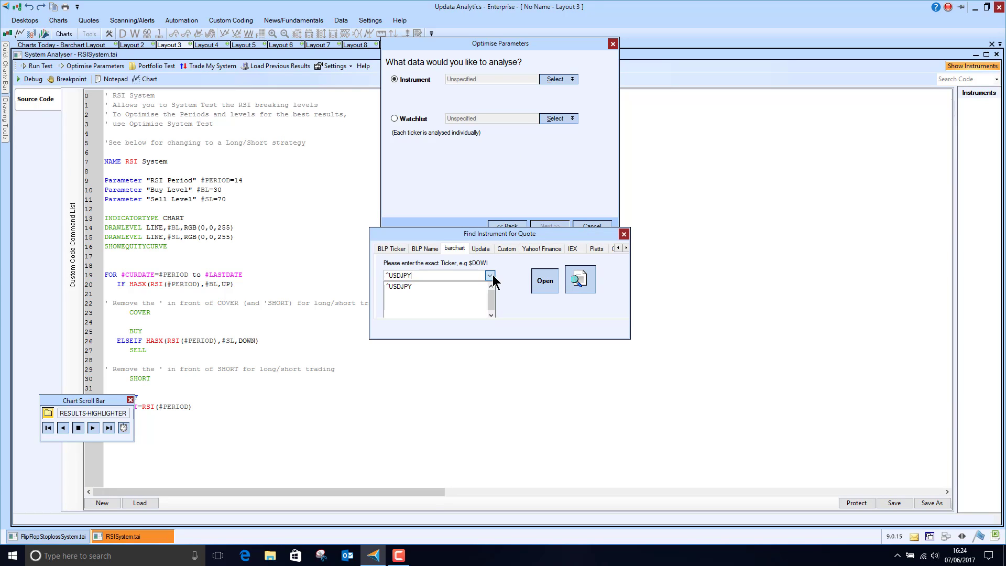
{"action": "left_click", "coordinate": [468, 286]}
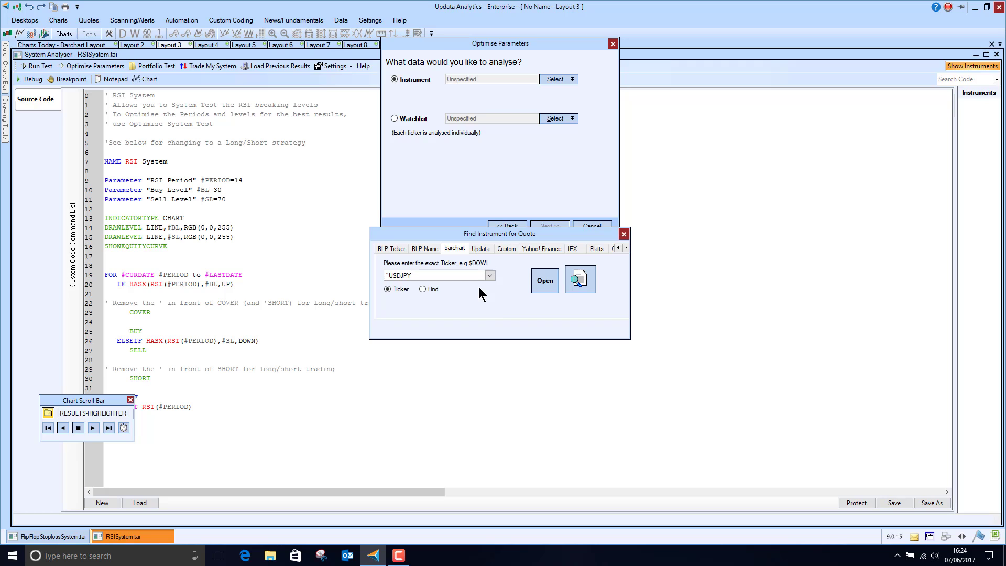
{"action": "left_click", "coordinate": [543, 286]}
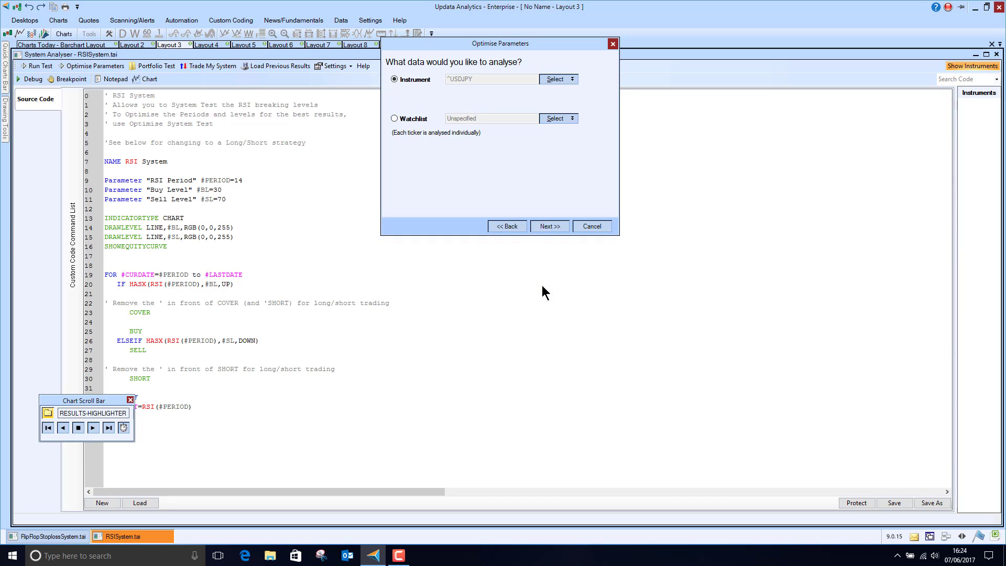
{"action": "left_click", "coordinate": [547, 226]}
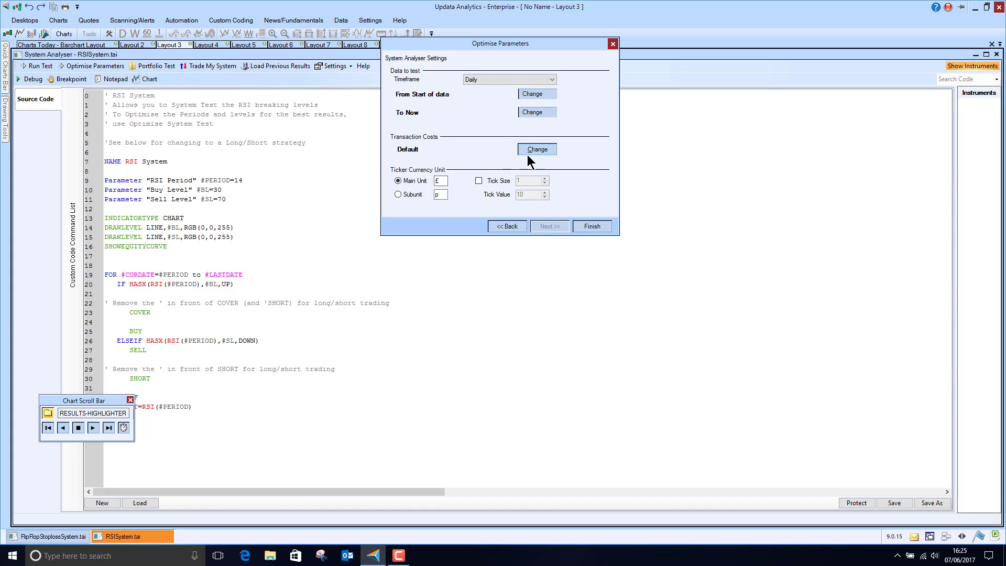
Step: Finish the wizard to run the USDJPY optimisation and produce the PERIOD-versus-BL heatmap
{"action": "left_click", "coordinate": [583, 225]}
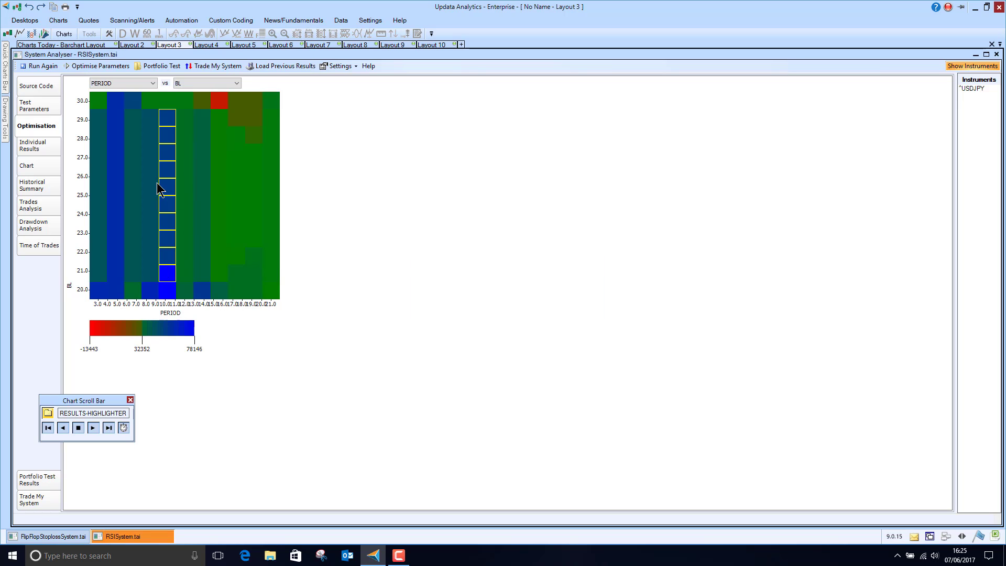
Step: Select the 6/30/70 row (75714.97 profit) in Individual Results and view its chart
{"action": "left_click", "coordinate": [36, 144]}
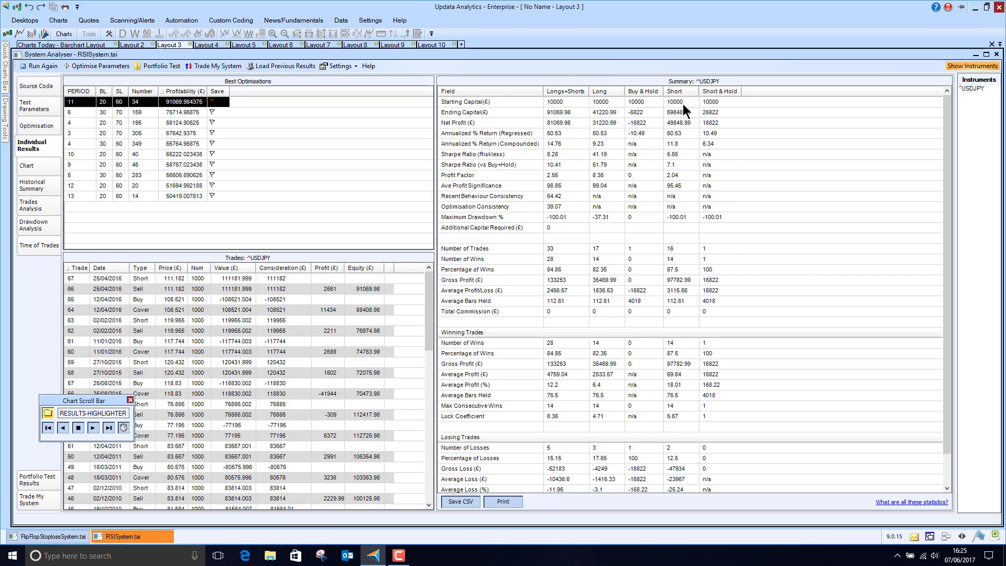
{"action": "left_click", "coordinate": [146, 112]}
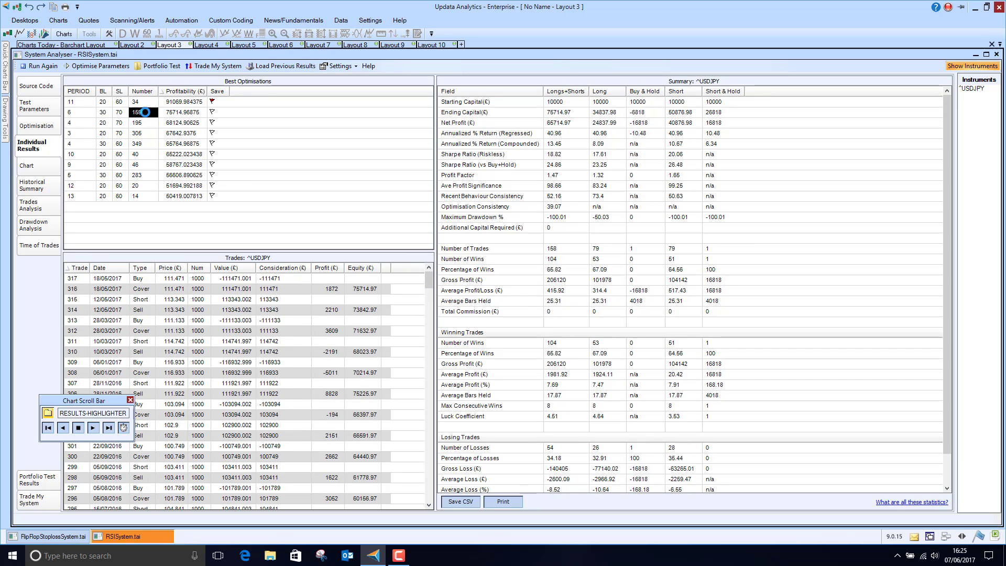
{"action": "left_click", "coordinate": [74, 112]}
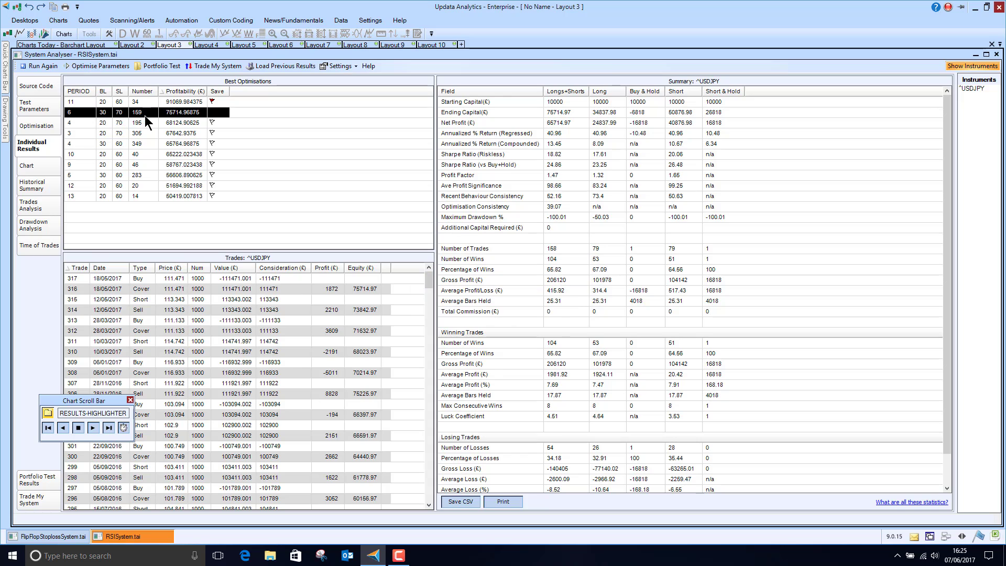
{"action": "left_click", "coordinate": [28, 165]}
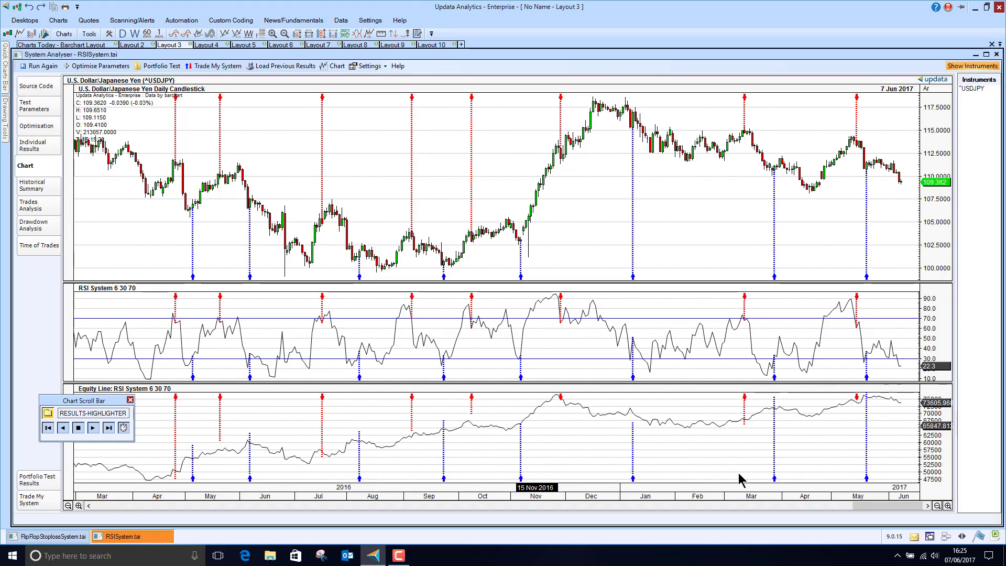
Step: Zoom out the time axis so trades and the equity line ending at 73605.98 show
{"action": "left_click_drag", "start_coordinate": [853, 506], "coordinate": [583, 520]}
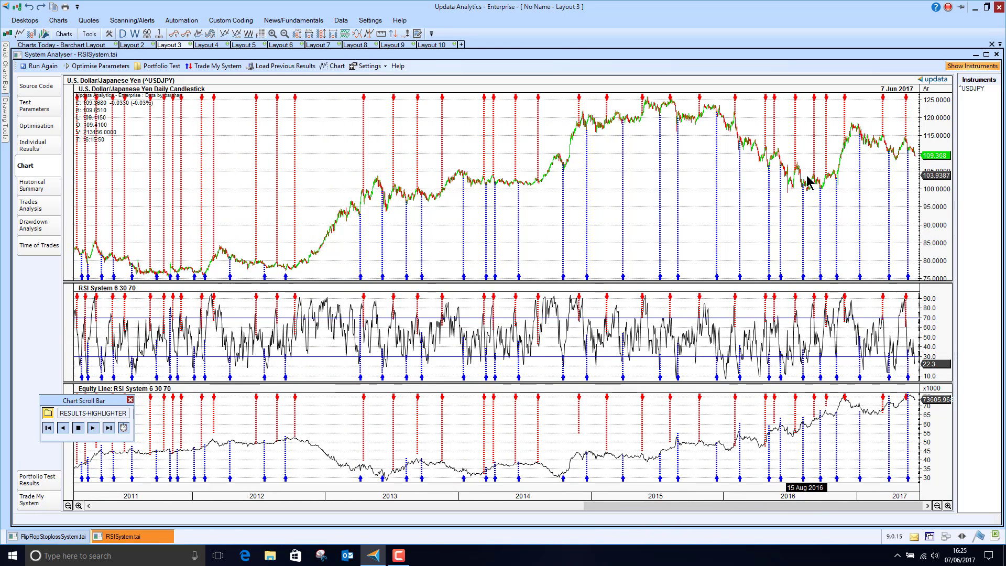
Step: Switch to the Charts Today Barchart layout and load Alphabet Class A (GOOGL) into all six charts
{"action": "left_click", "coordinate": [142, 46]}
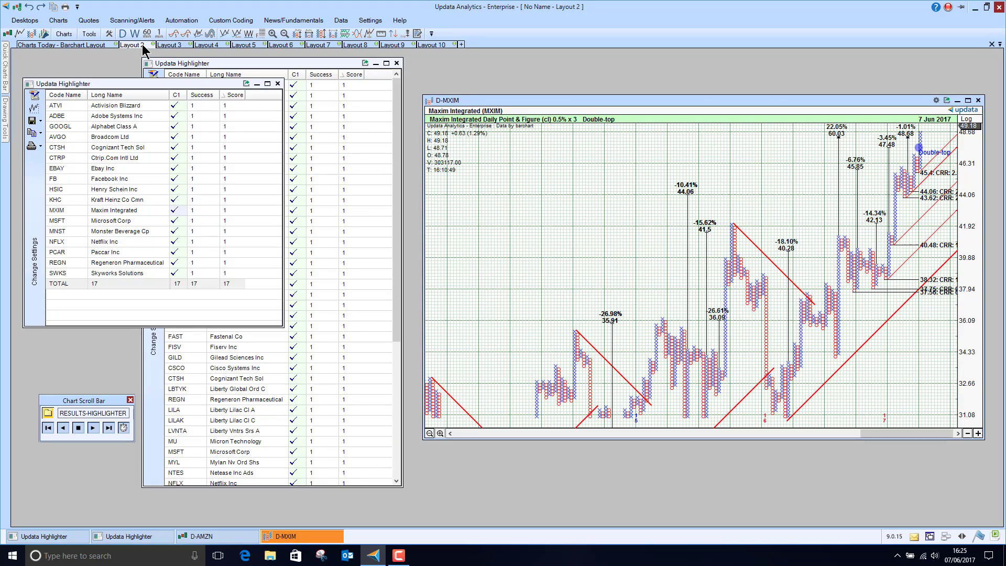
{"action": "left_click", "coordinate": [82, 46]}
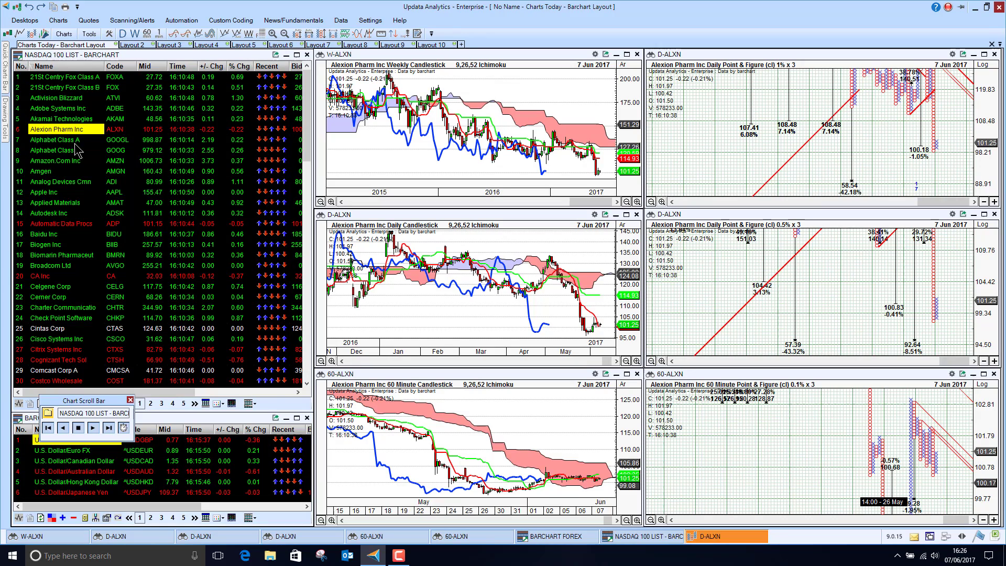
{"action": "left_click", "coordinate": [69, 141]}
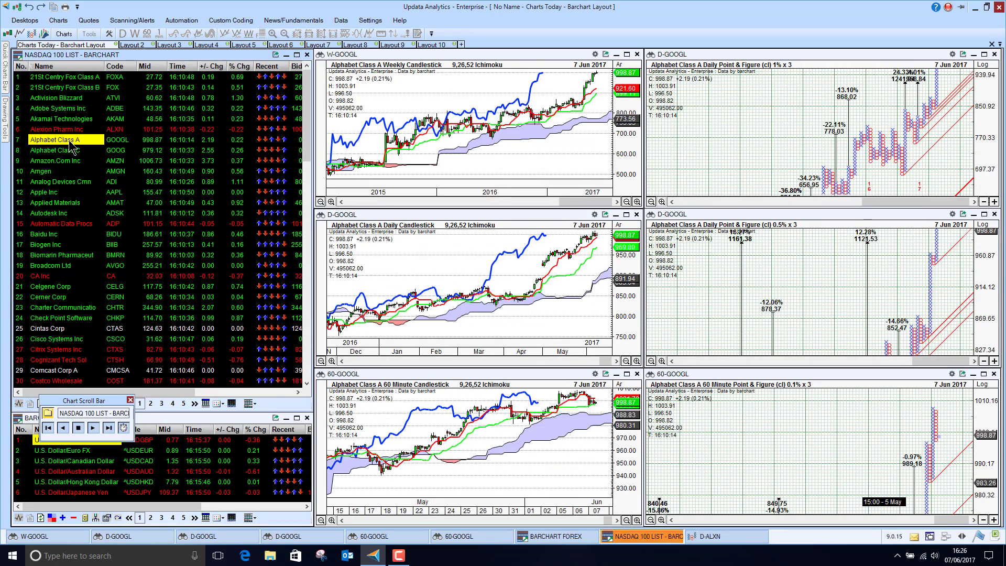